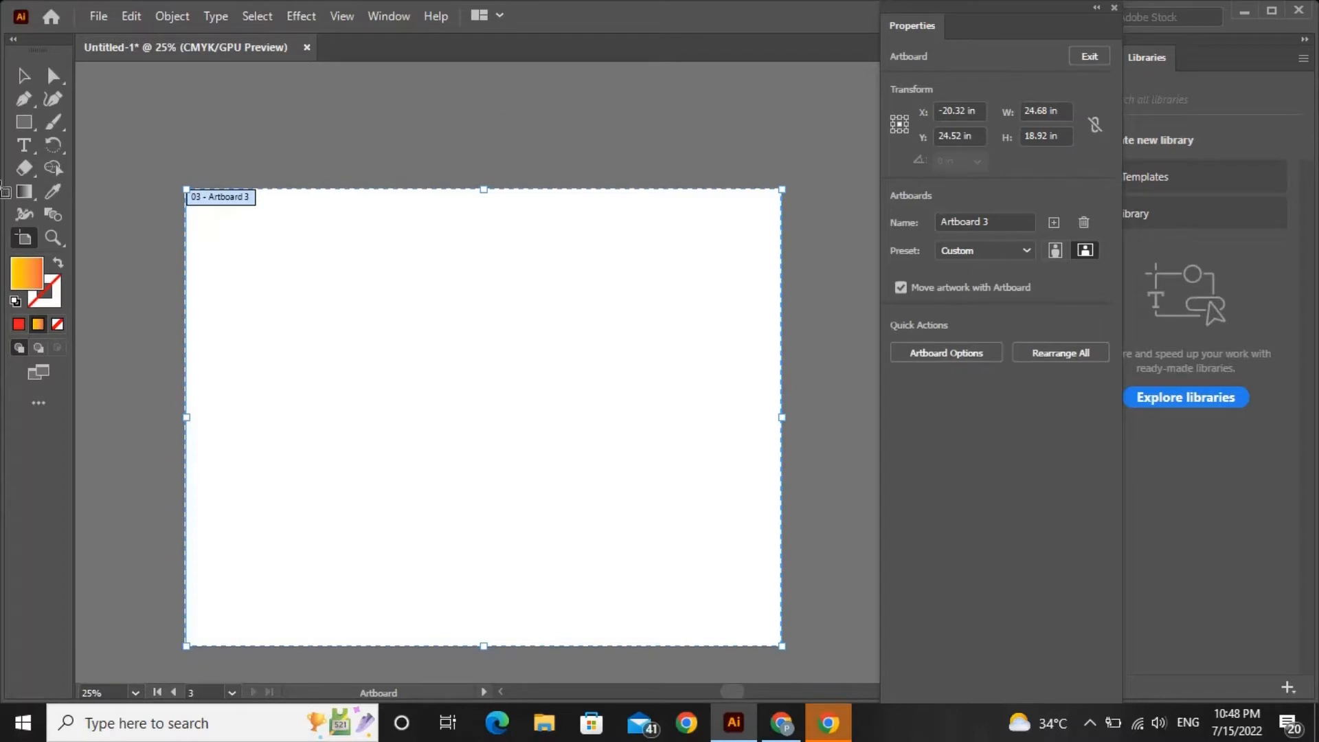
# Draw three overlapping gradient-filled rectangles on the artboard, about 13.08 × 12.24 in, 10.52 × 9.24 in and 8.42 × 10.12 in
pyautogui.click(46, 103)
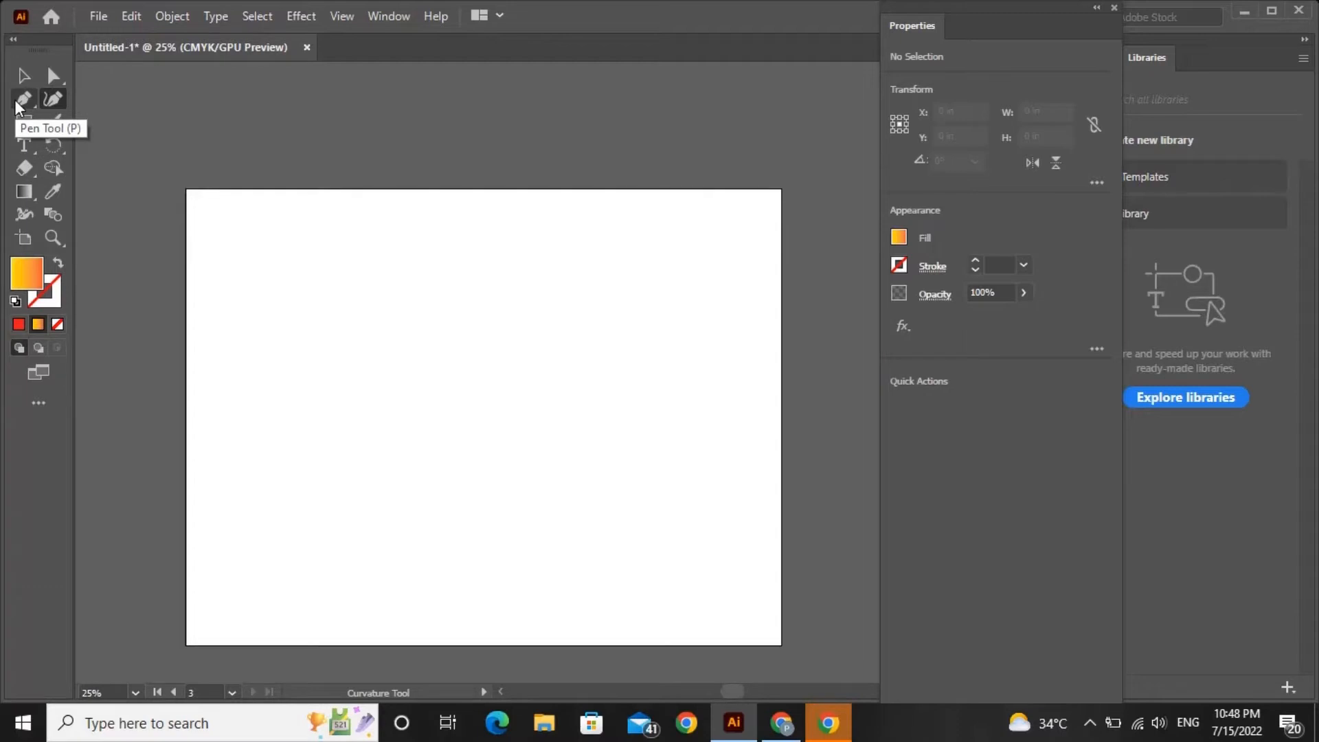
pyautogui.click(31, 124)
pyautogui.click(30, 124)
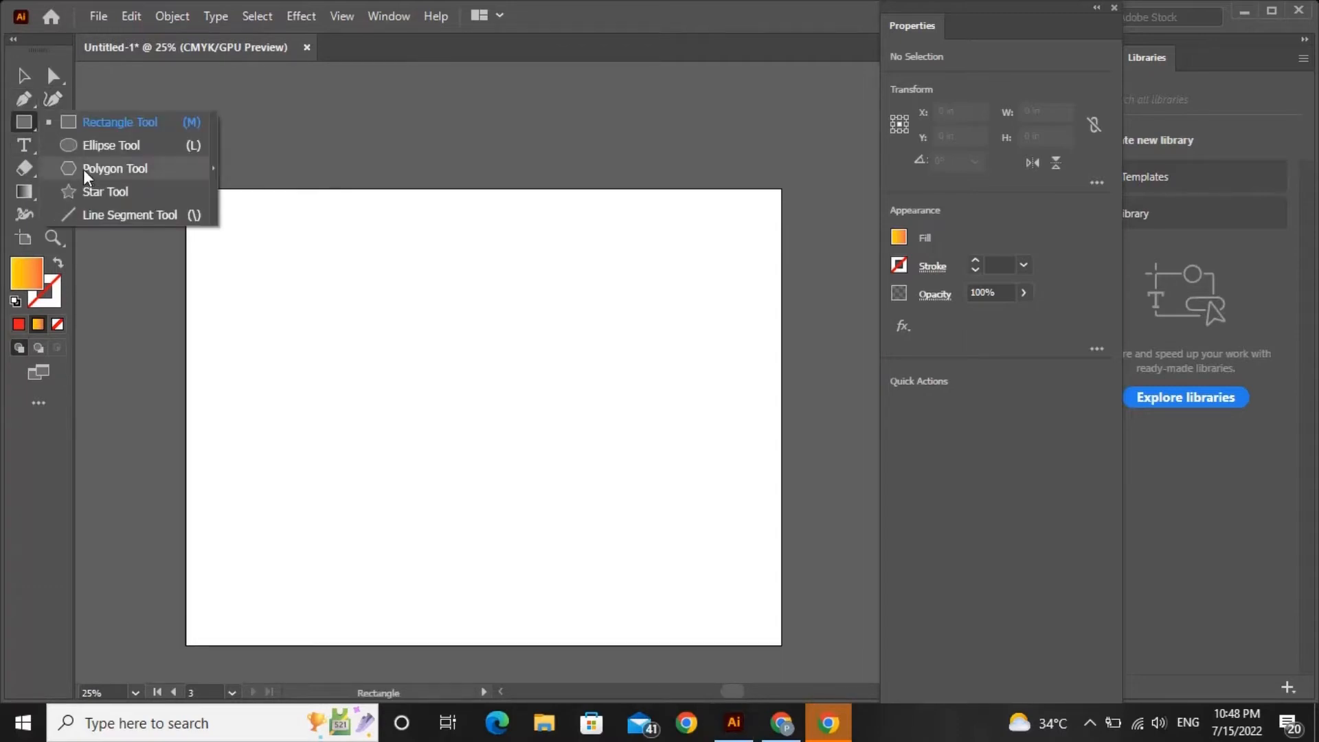
pyautogui.click(81, 125)
pyautogui.moveTo(292, 259); pyautogui.dragTo(609, 554)
pyautogui.moveTo(444, 215); pyautogui.dragTo(698, 438)
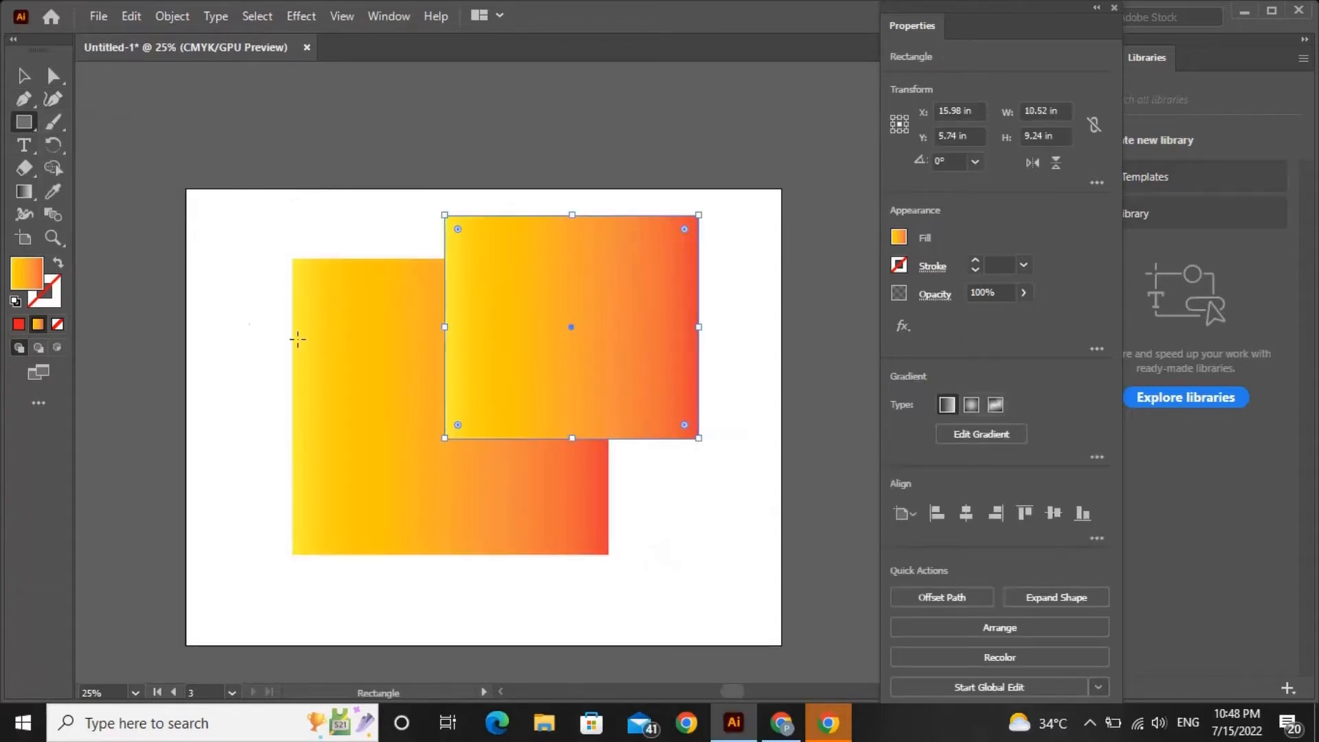
pyautogui.moveTo(247, 332); pyautogui.dragTo(451, 576)
pyautogui.click(27, 78)
pyautogui.click(508, 117)
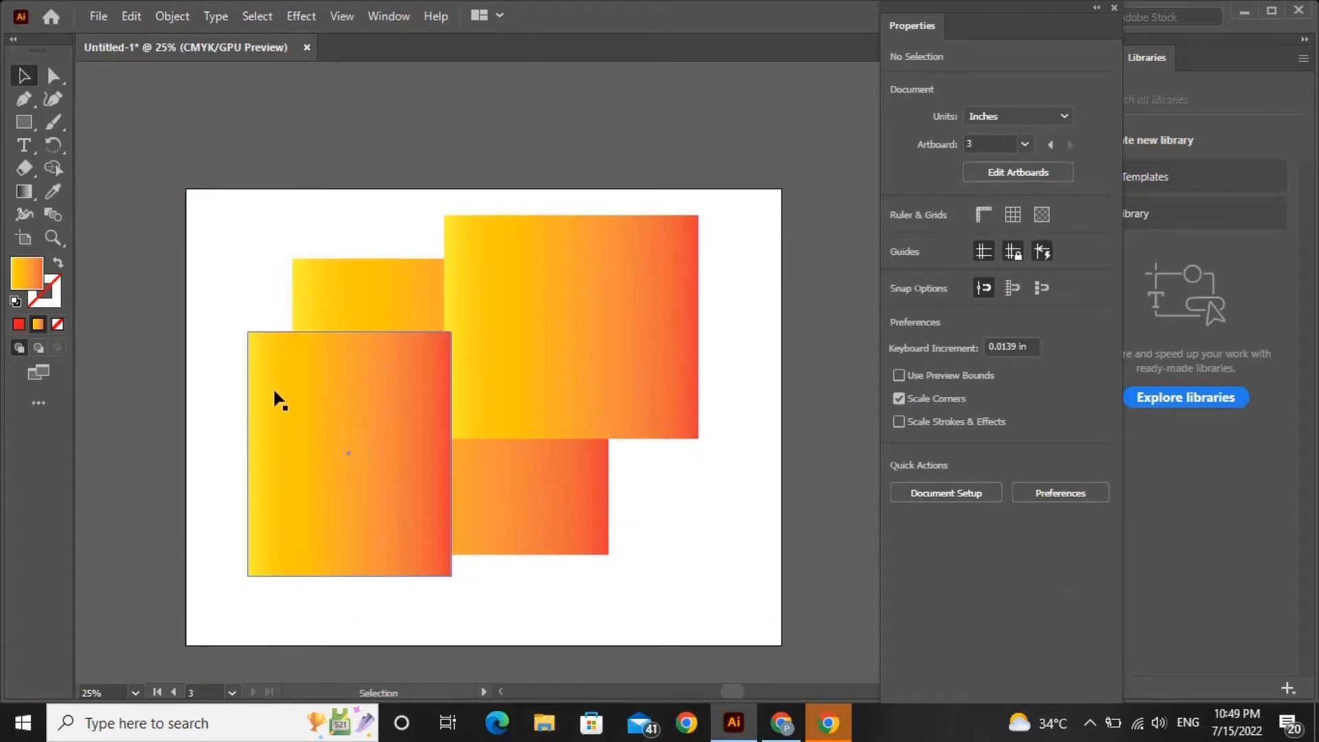
pyautogui.click(51, 100)
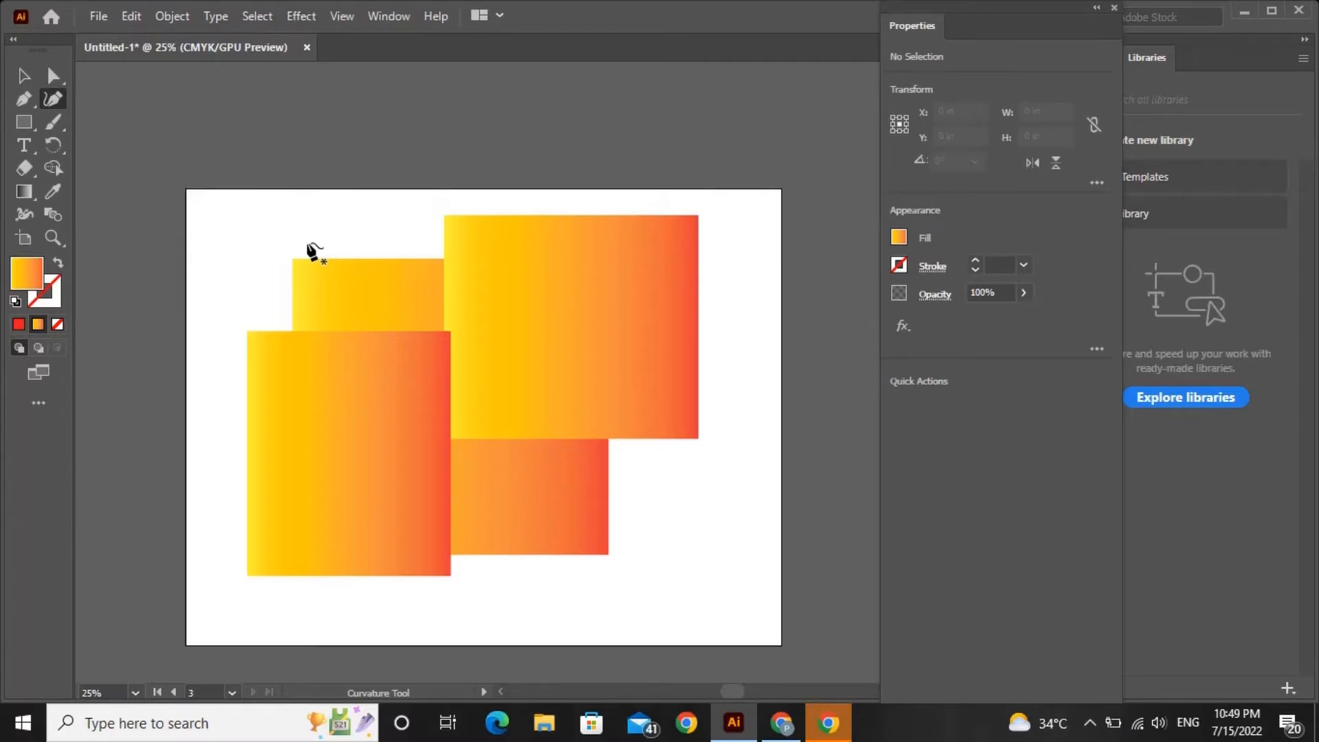
pyautogui.click(316, 440)
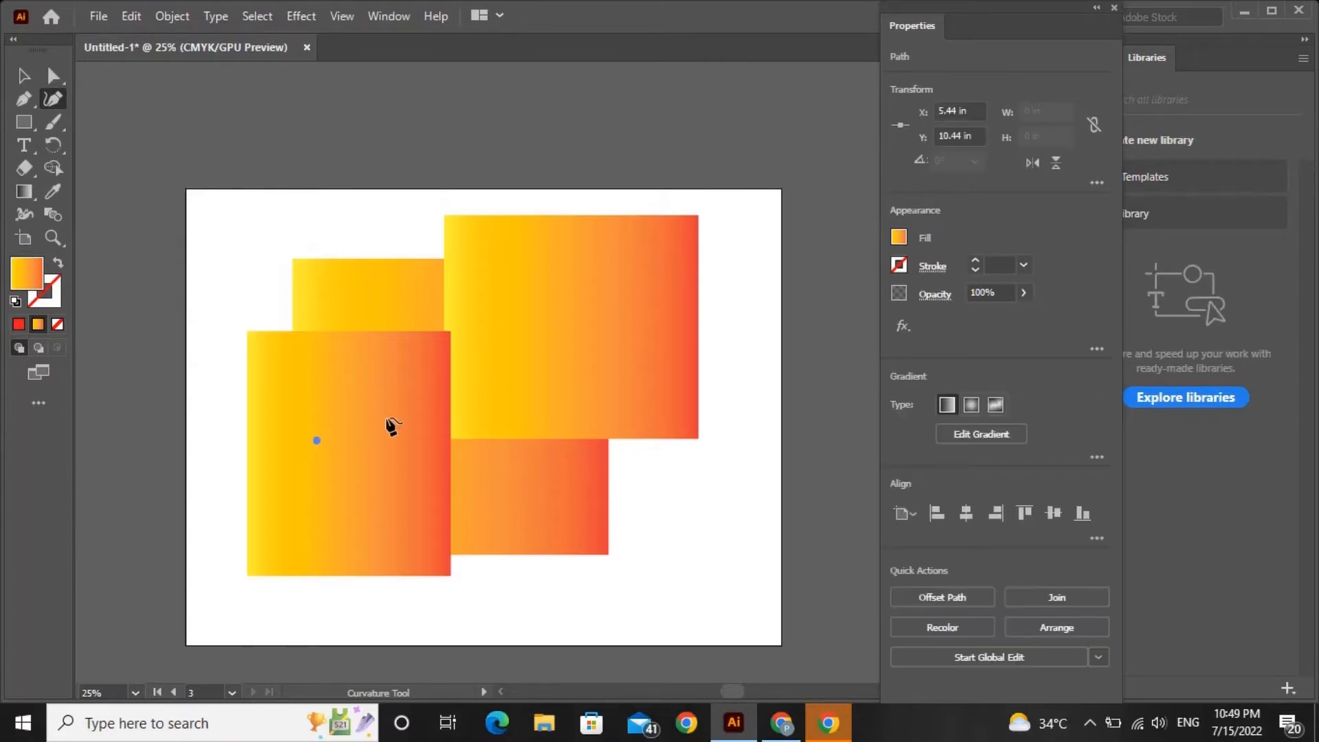
pyautogui.press('Escape')
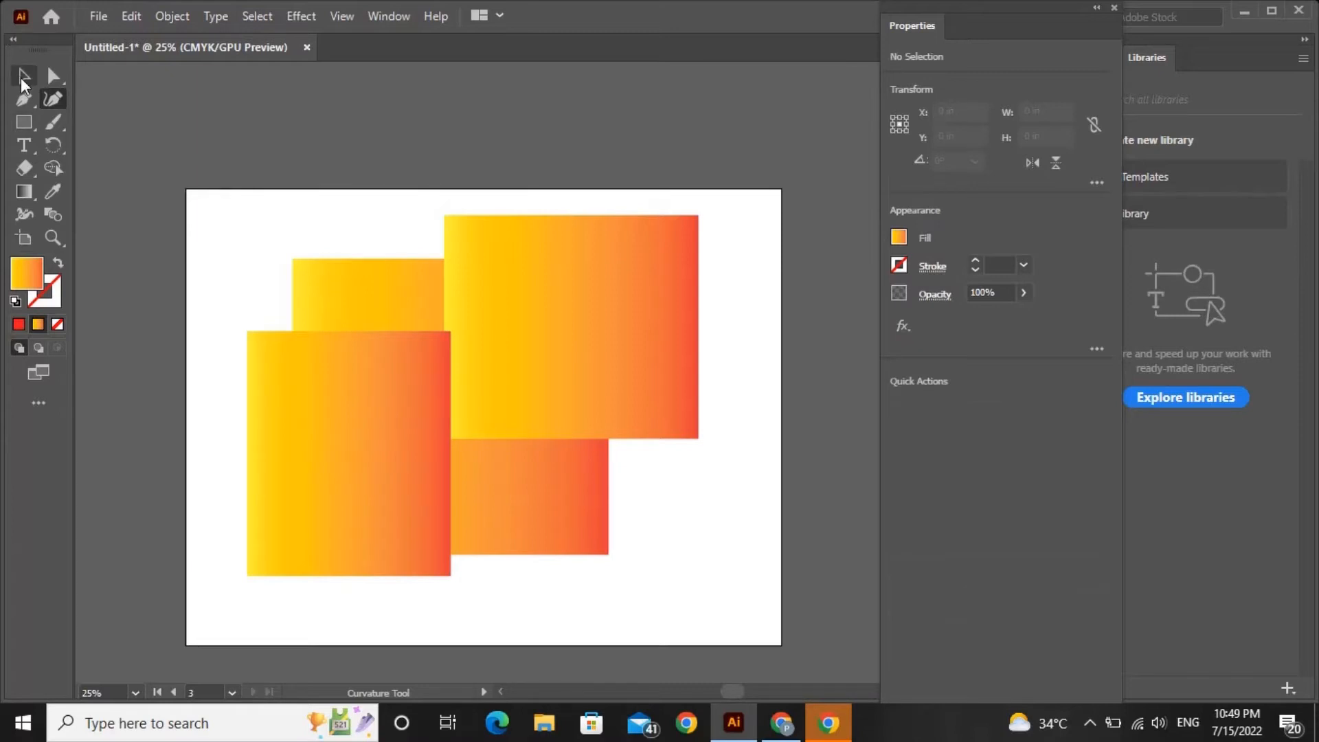
# With the Curvature tool, smooth and restore the lower-left rectangle's upper-left corner, and convert its lower-right corner to a smooth point
pyautogui.click(23, 79)
pyautogui.click(304, 437)
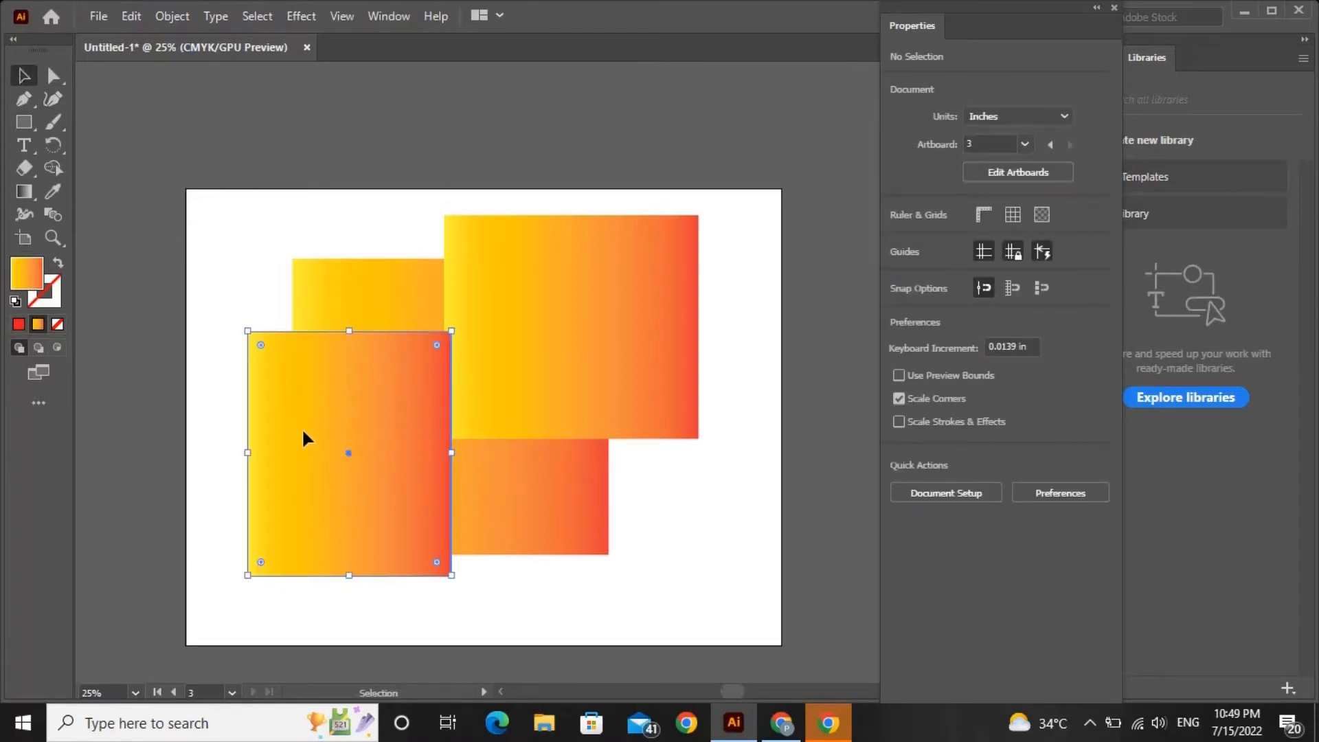
pyautogui.click(55, 100)
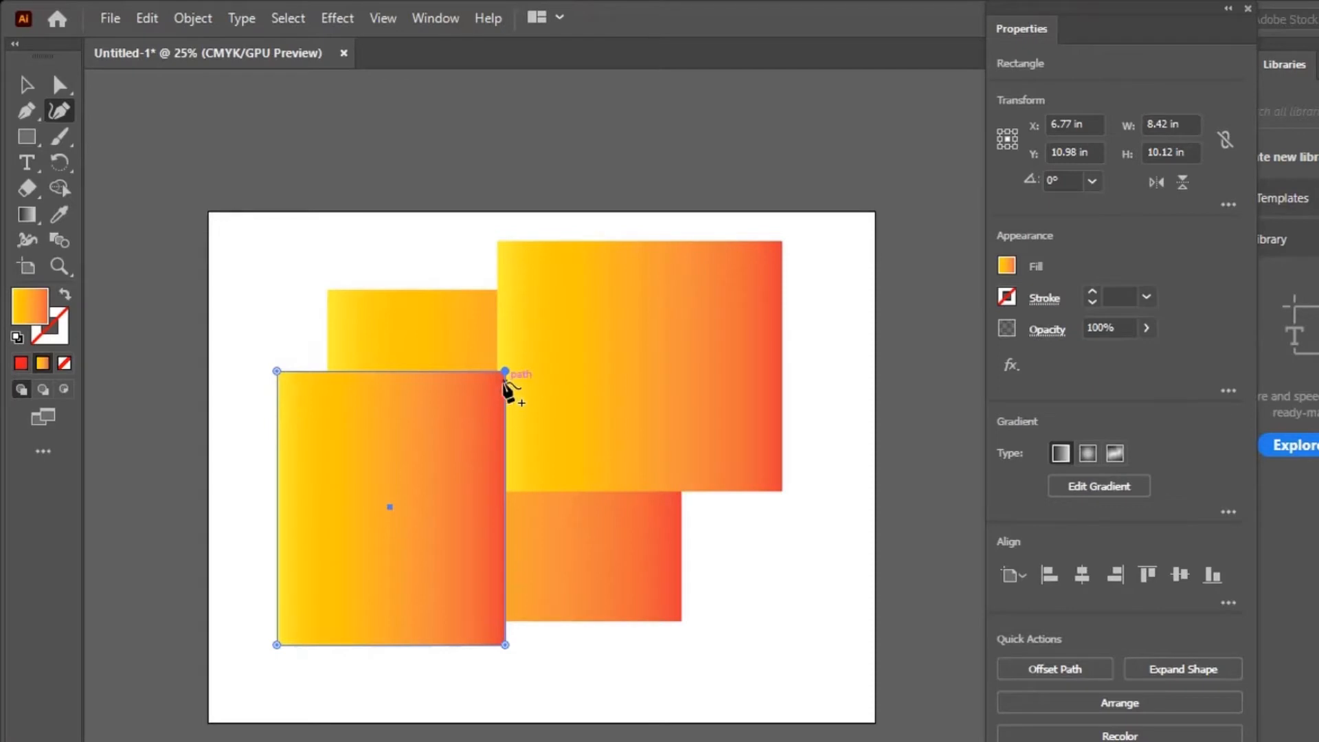
pyautogui.click(276, 370)
pyautogui.doubleClick(278, 370)
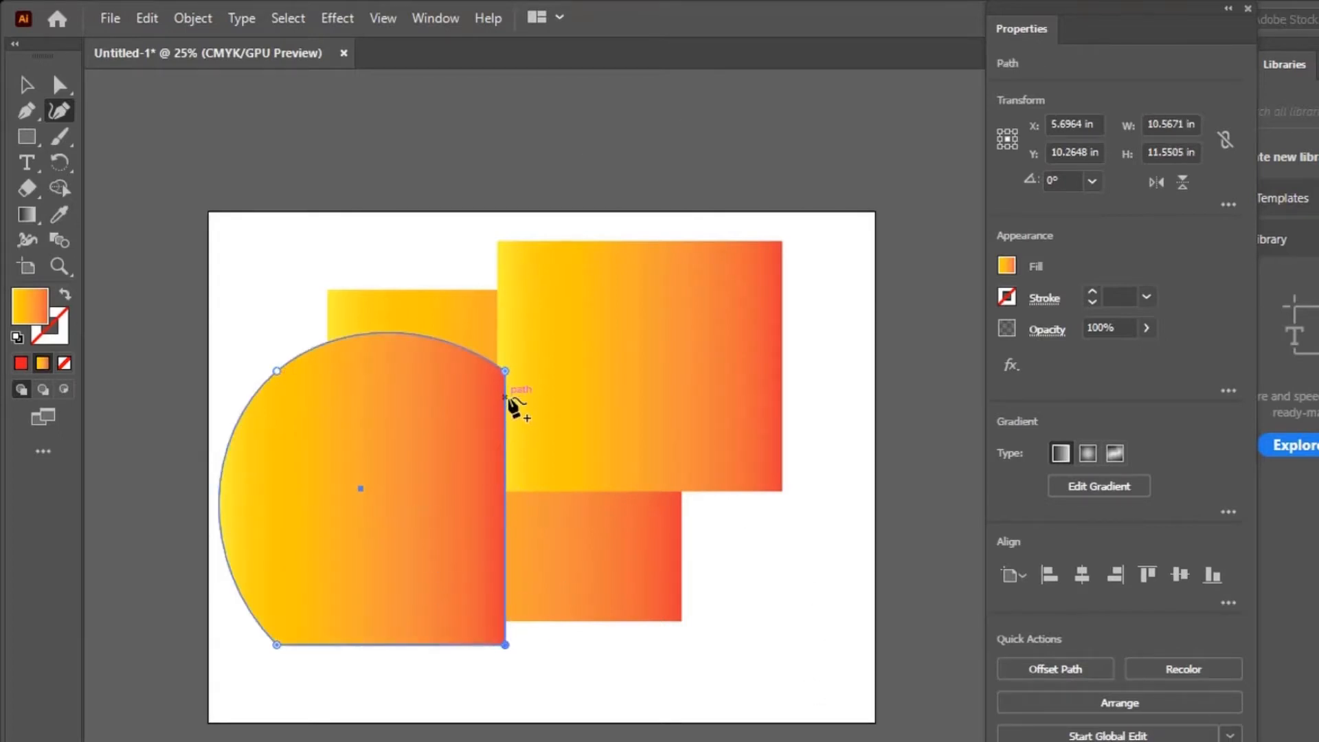
pyautogui.click(277, 371)
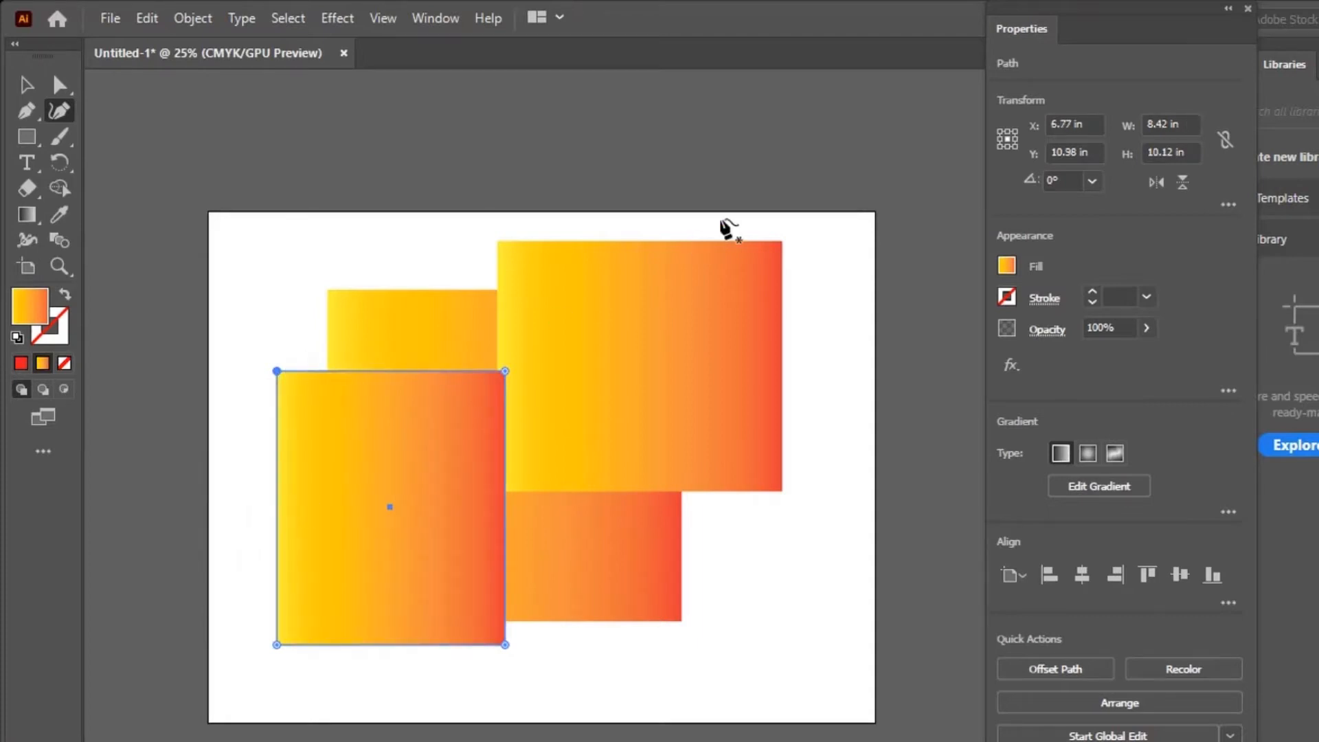
pyautogui.click(504, 646)
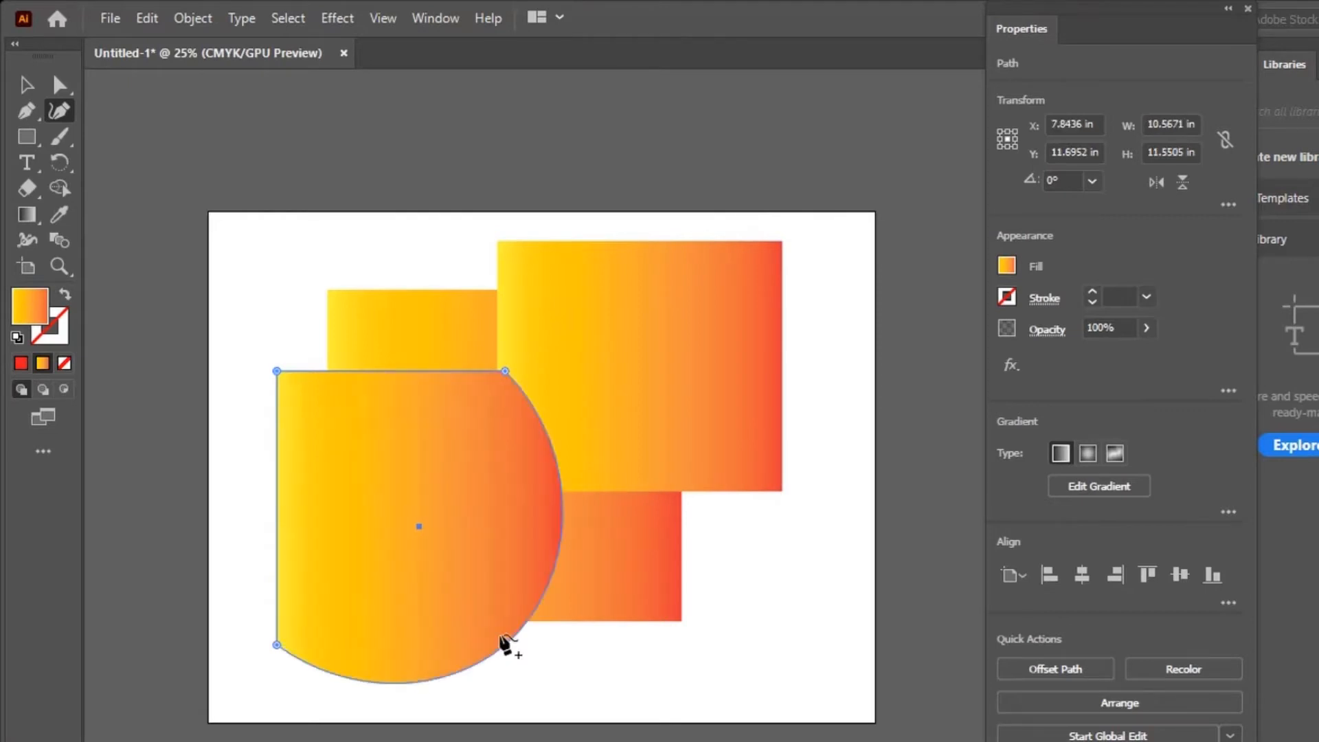
# Convert the upper-right corner of the upper-right rectangle to a smooth point with the Curvature tool
pyautogui.click(27, 84)
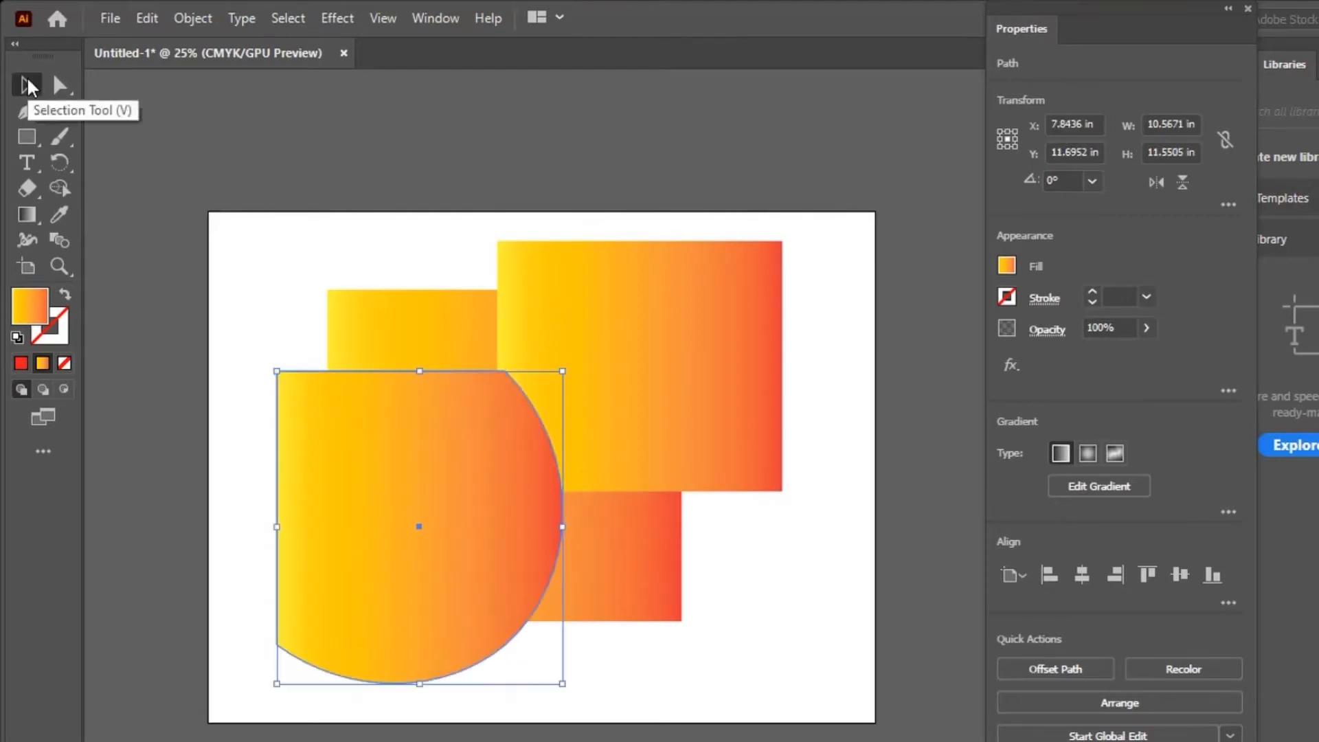
pyautogui.click(678, 328)
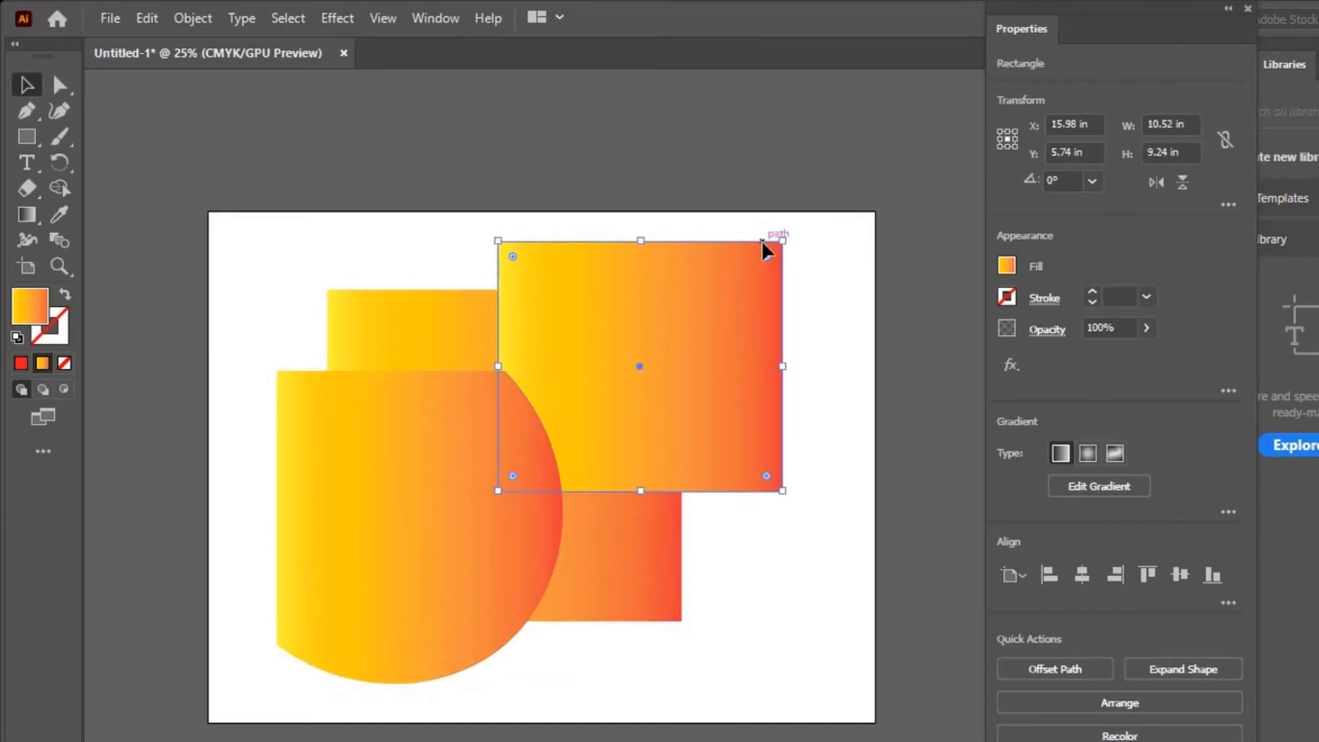
pyautogui.click(59, 110)
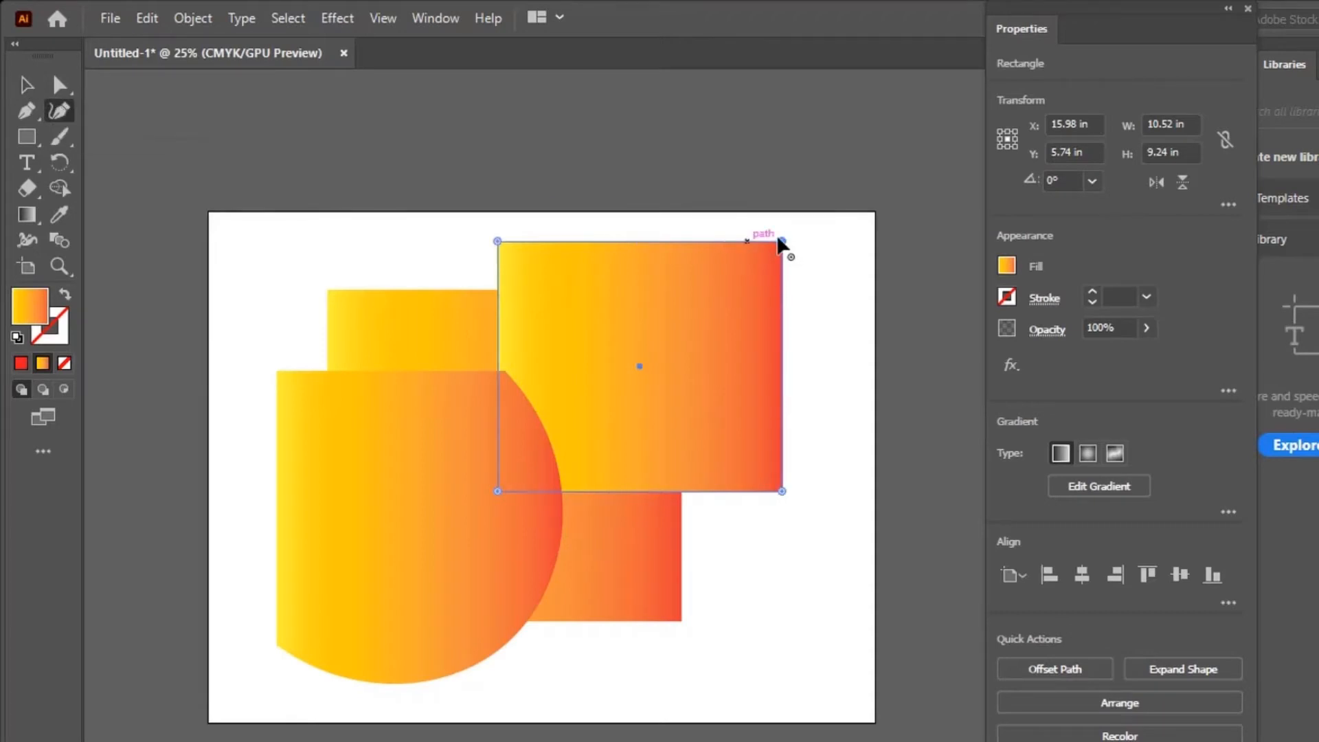
pyautogui.moveTo(782, 241); pyautogui.dragTo(776, 245)
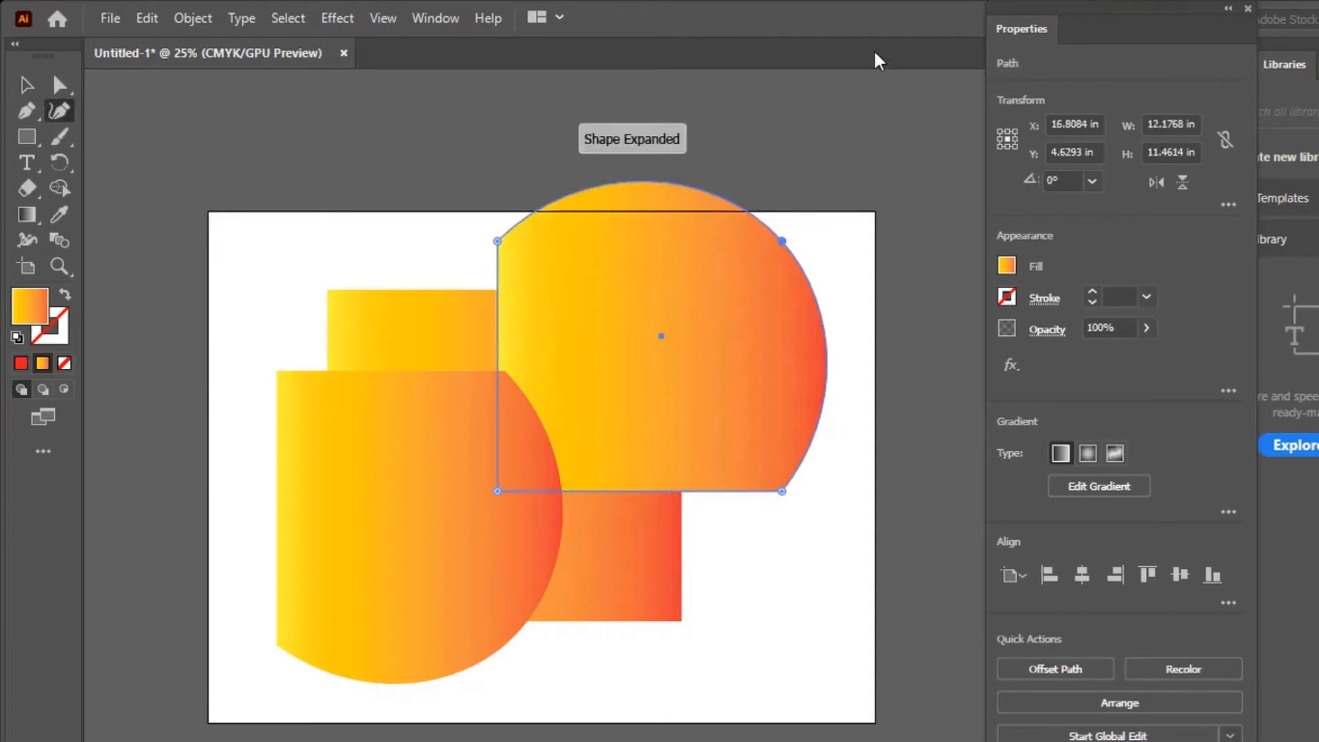
# Add two curve points on the large back rectangle's top edge, pull one upward into a bulge, and smooth the upper-left corner
pyautogui.click(27, 85)
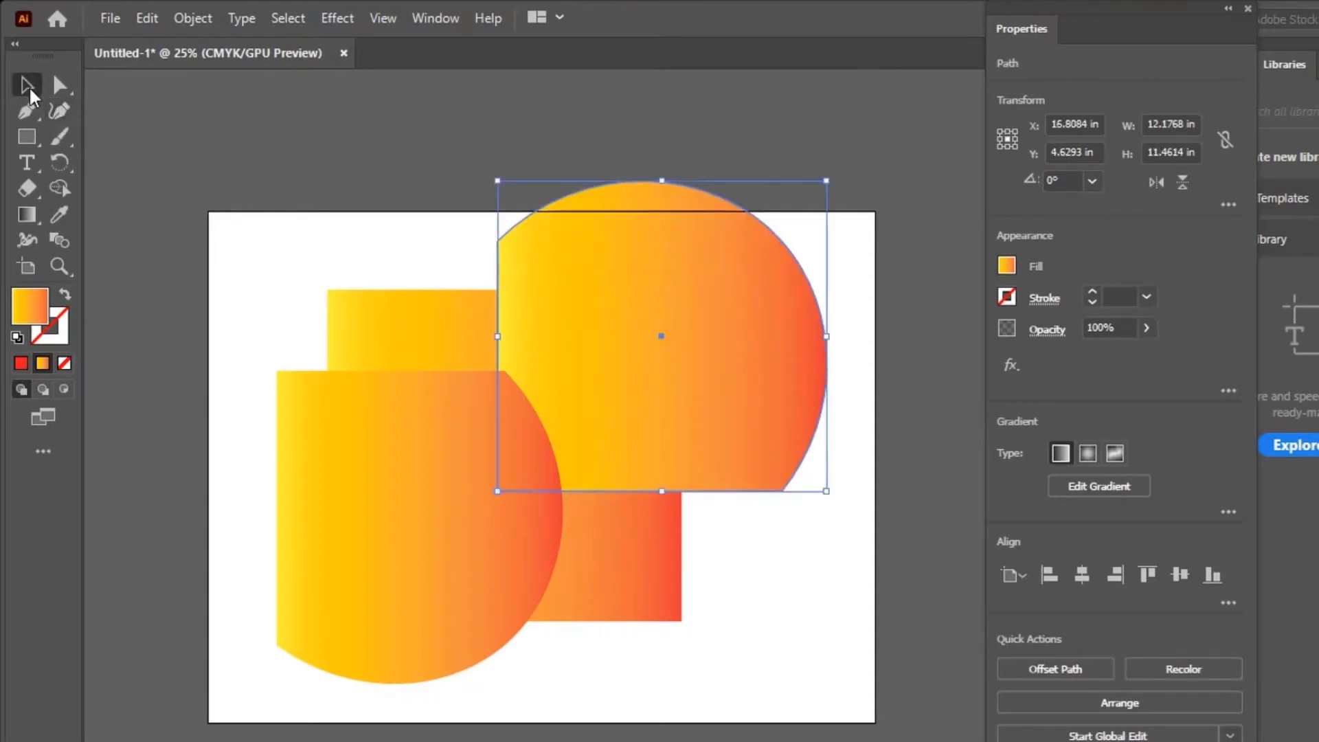
pyautogui.click(412, 302)
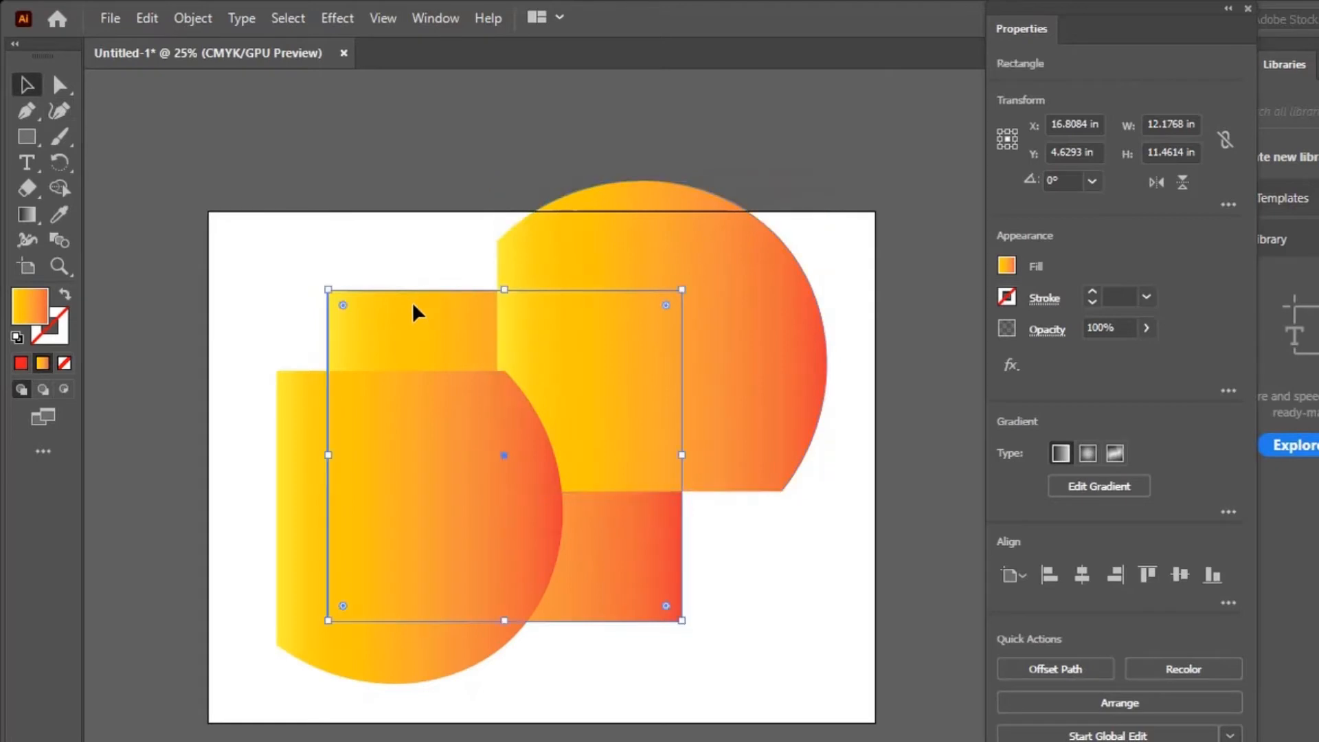
pyautogui.click(59, 111)
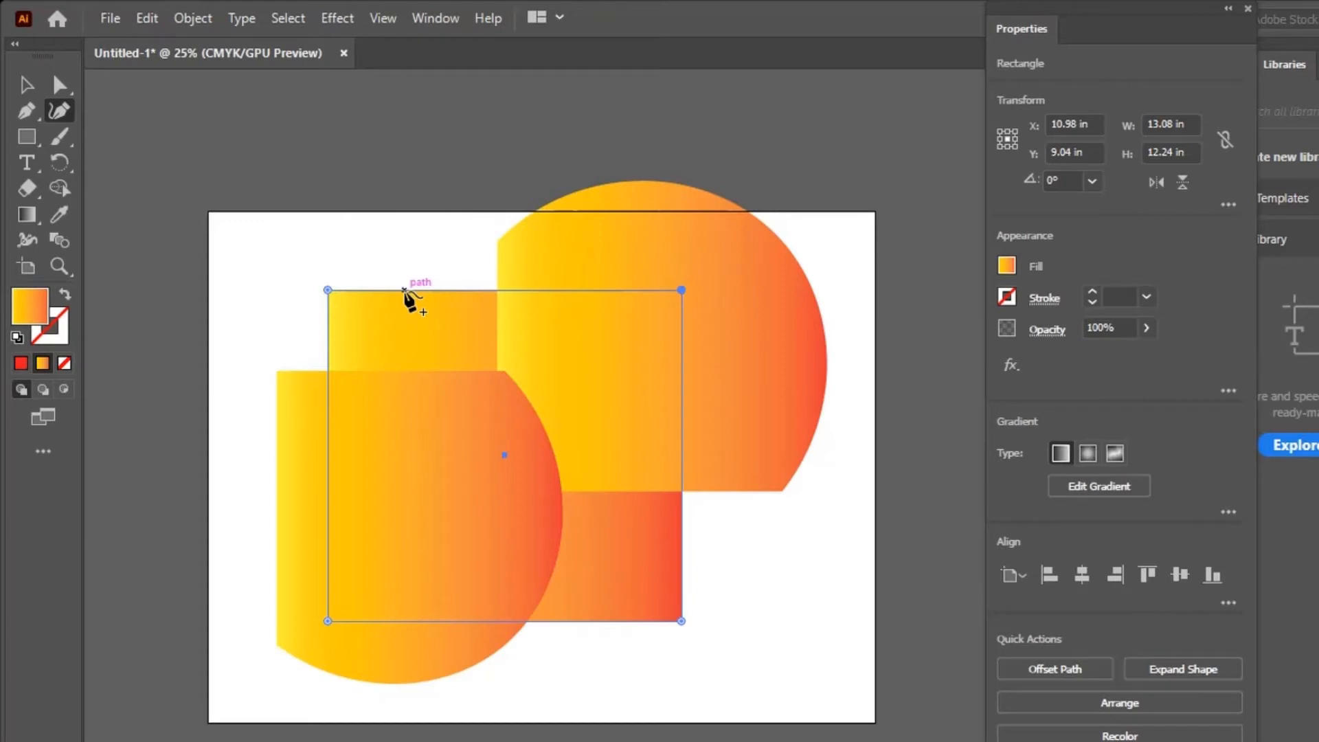
pyautogui.click(494, 290)
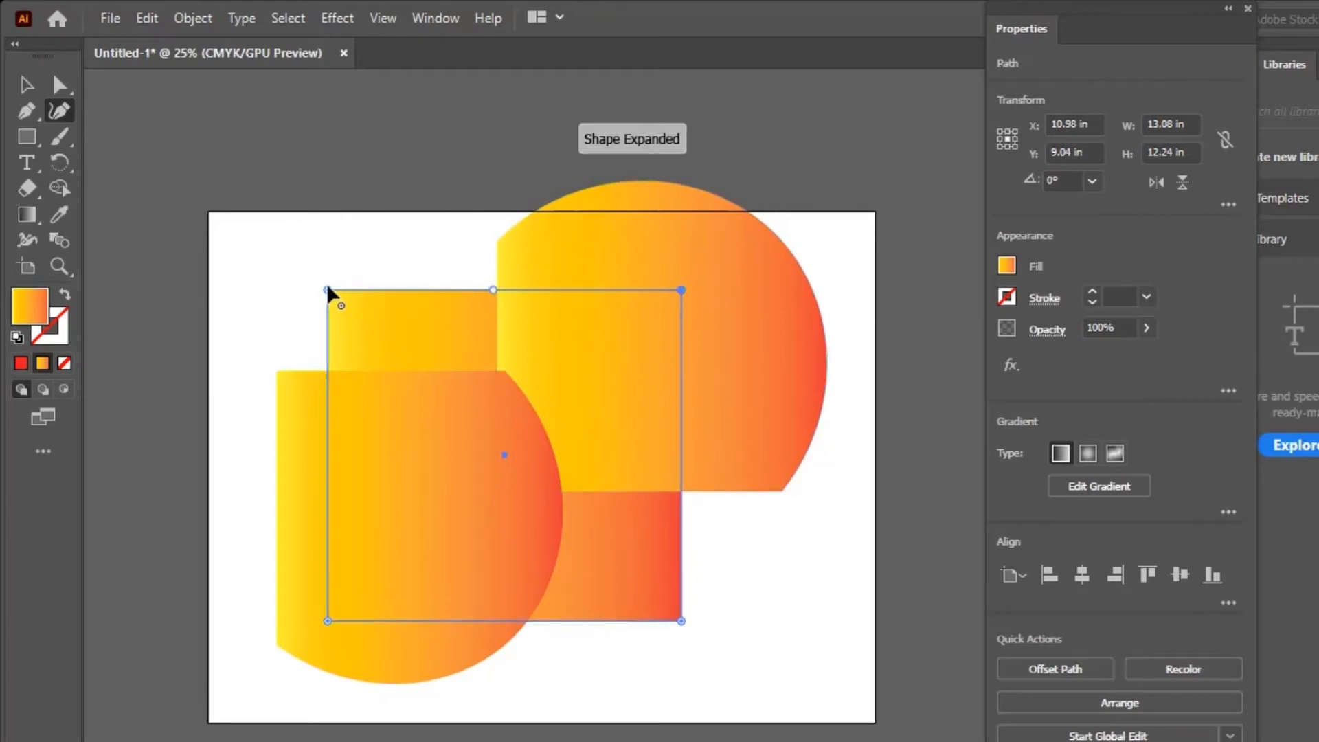
pyautogui.moveTo(403, 289); pyautogui.dragTo(419, 229)
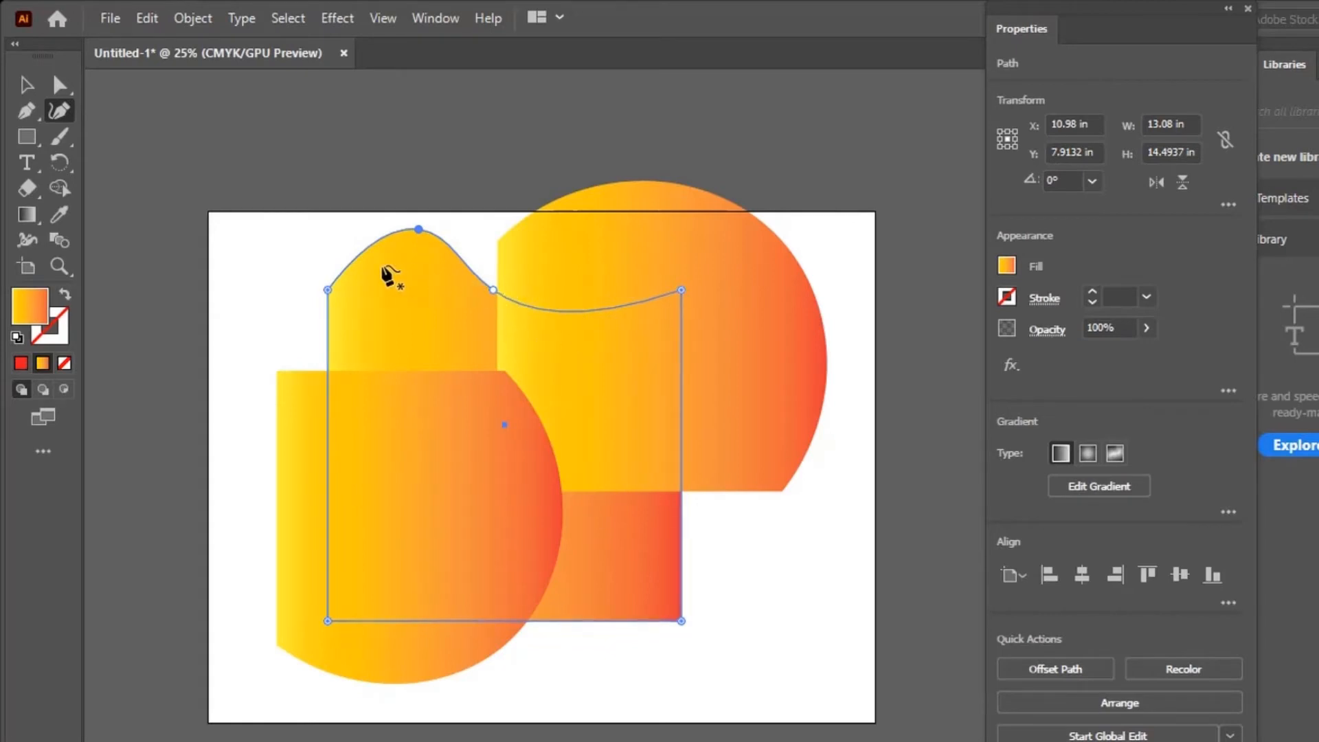
pyautogui.click(328, 289)
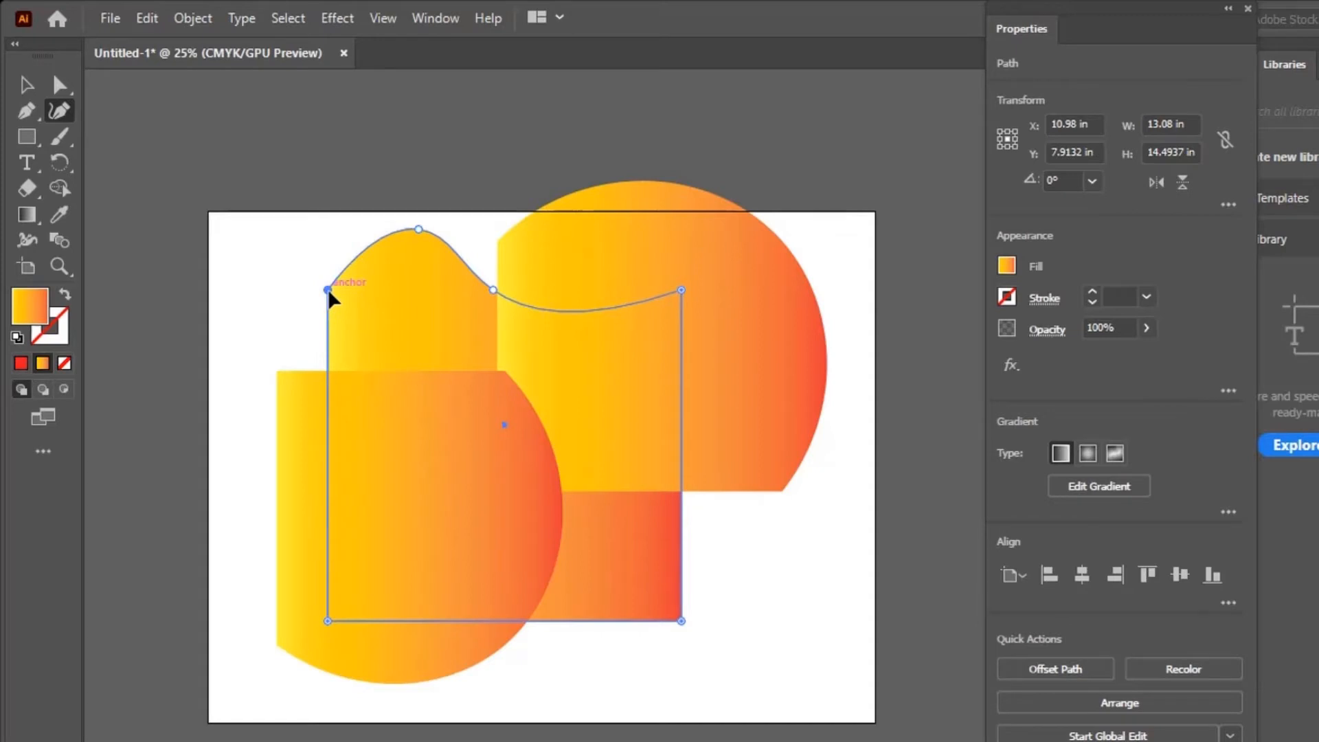
pyautogui.doubleClick(328, 290)
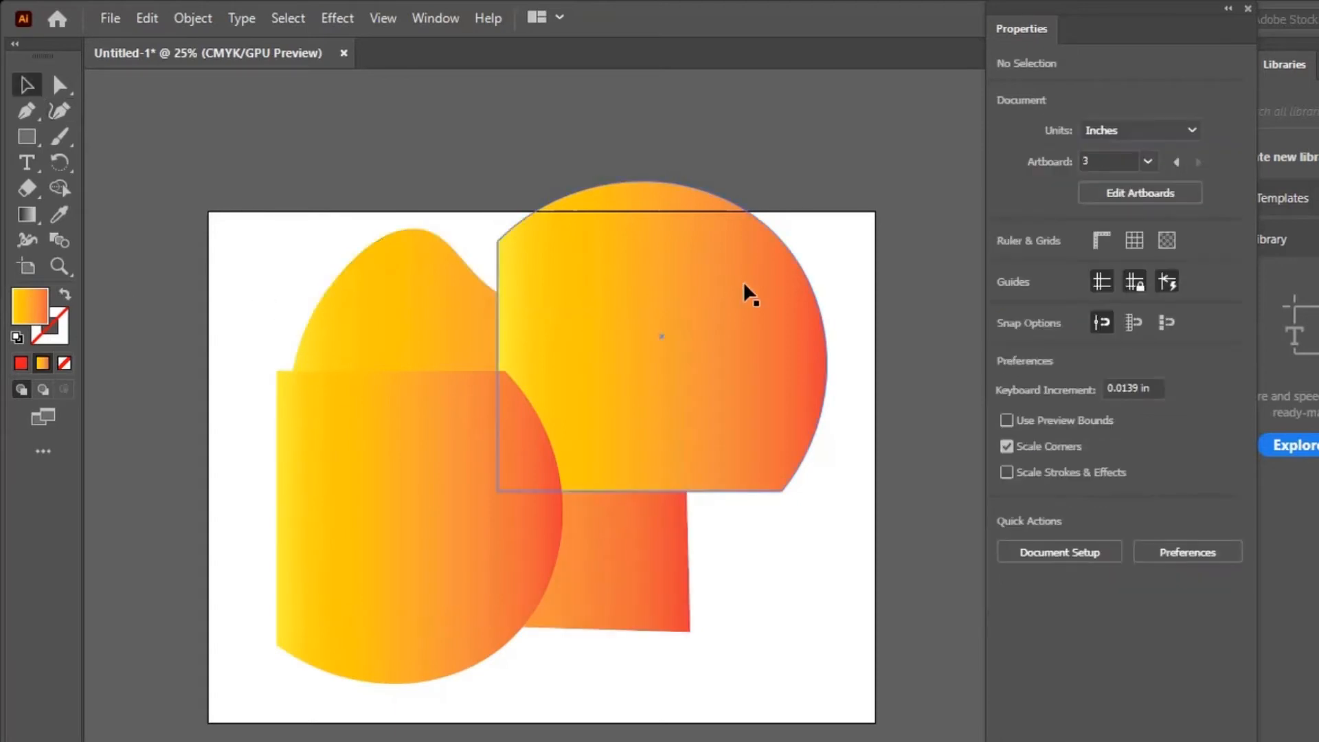
# Move the upper-right shape left and down to about X 15.29, Y 5.47 in, and shift the back shape slightly right and down
pyautogui.moveTo(744, 282); pyautogui.dragTo(658, 291)
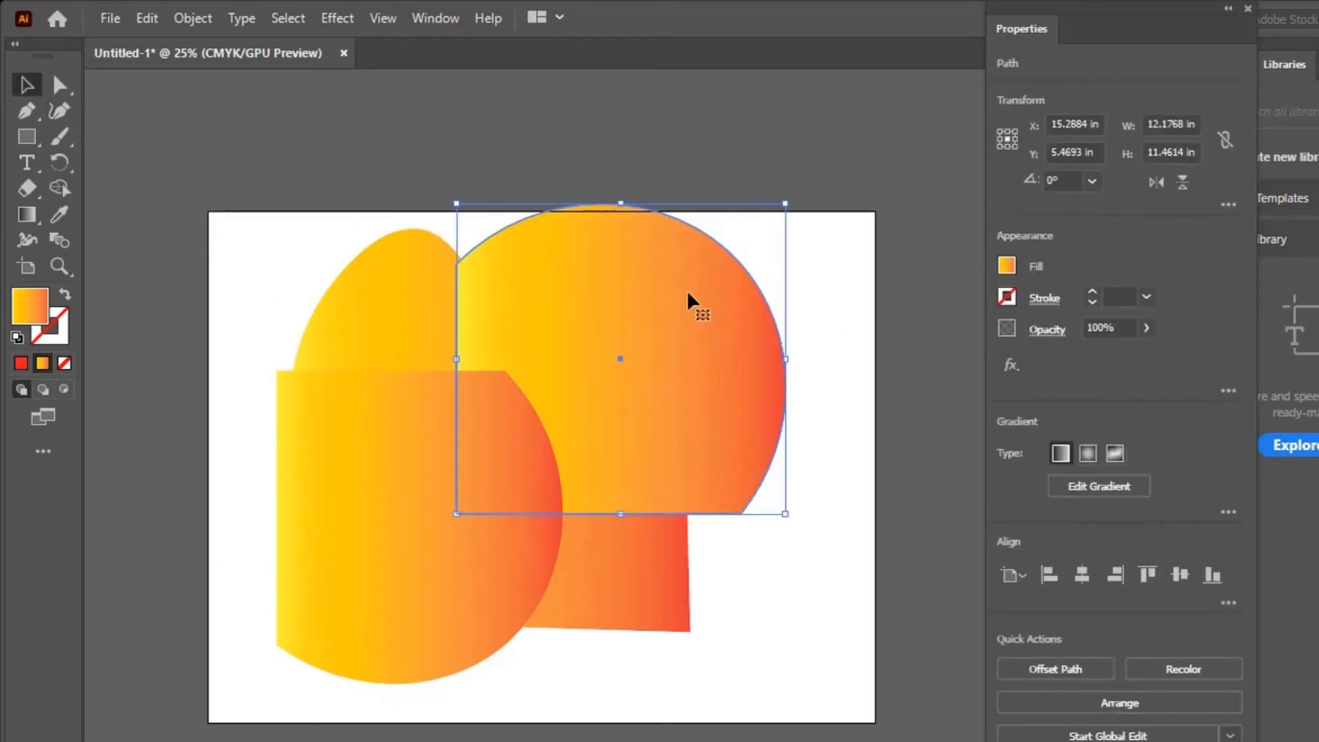
pyautogui.click(845, 259)
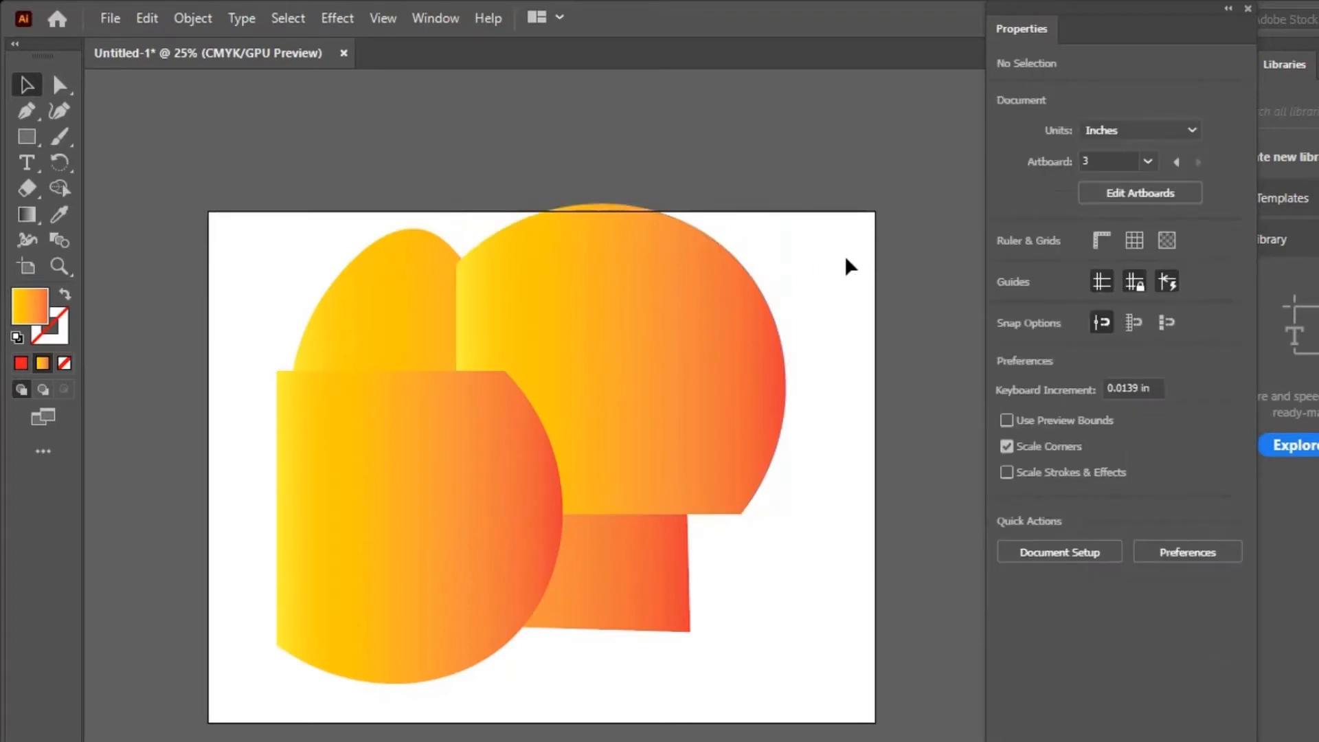
pyautogui.moveTo(689, 564)
pyautogui.mouseDown()
pyautogui.moveTo(695, 604)
pyautogui.moveTo(714, 603)
pyautogui.moveTo(711, 575)
pyautogui.mouseUp()
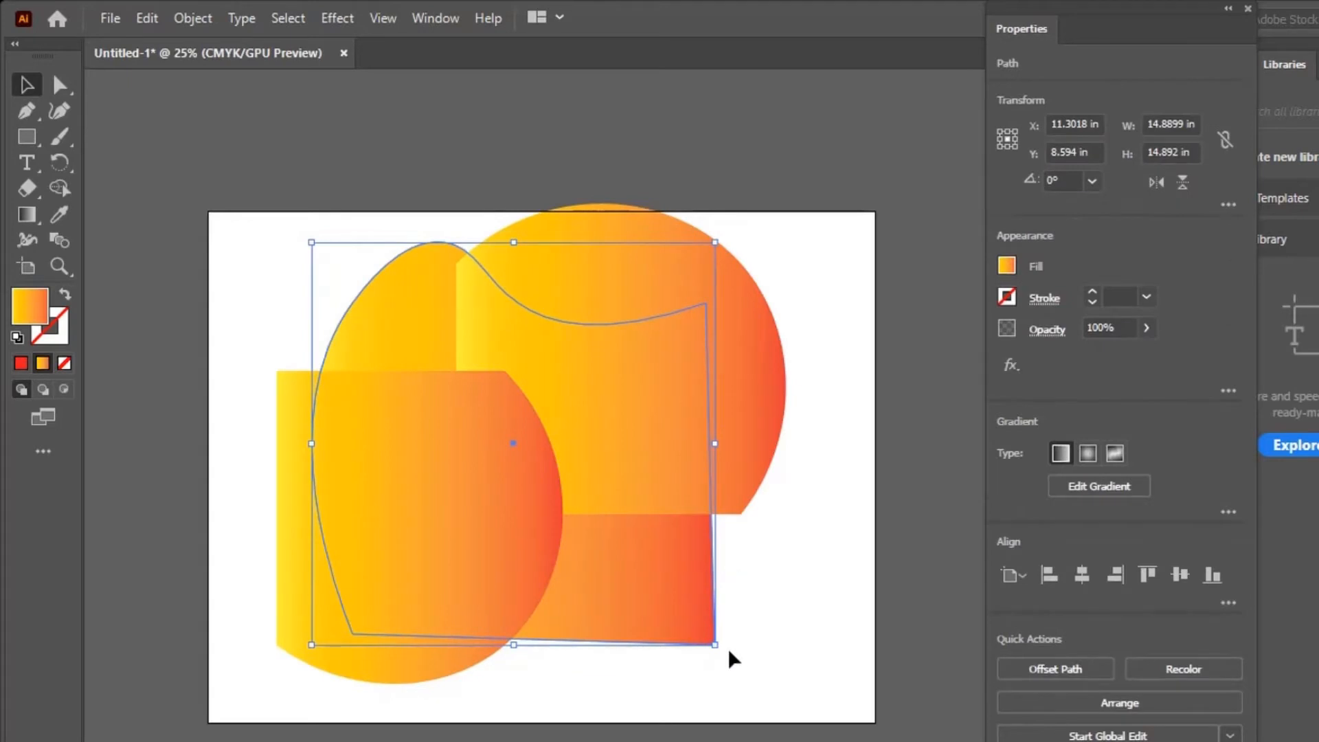
pyautogui.moveTo(728, 651); pyautogui.dragTo(852, 217)
pyautogui.click(852, 217)
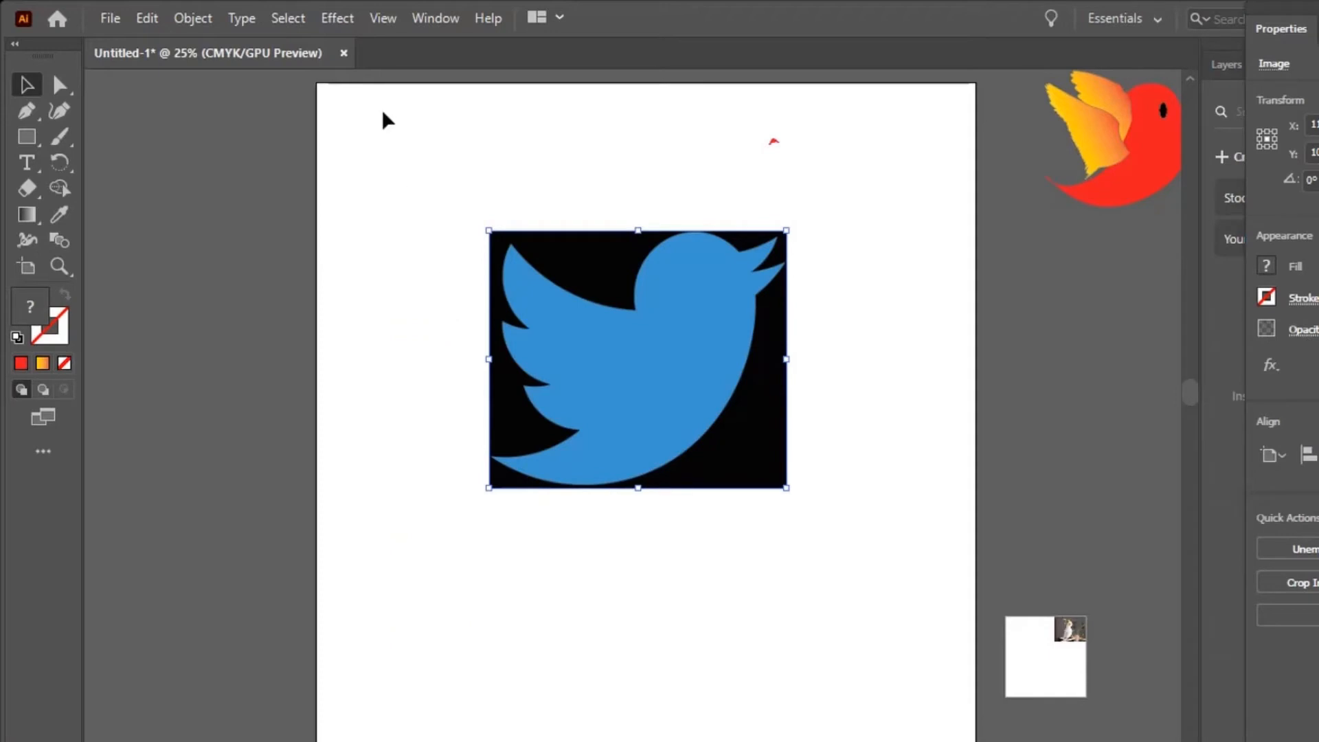
# Trace the first curved Pen segment over the Twitter bird from its tail tip to the wing-neck junction, and set its fill to none
pyautogui.click(277, 105)
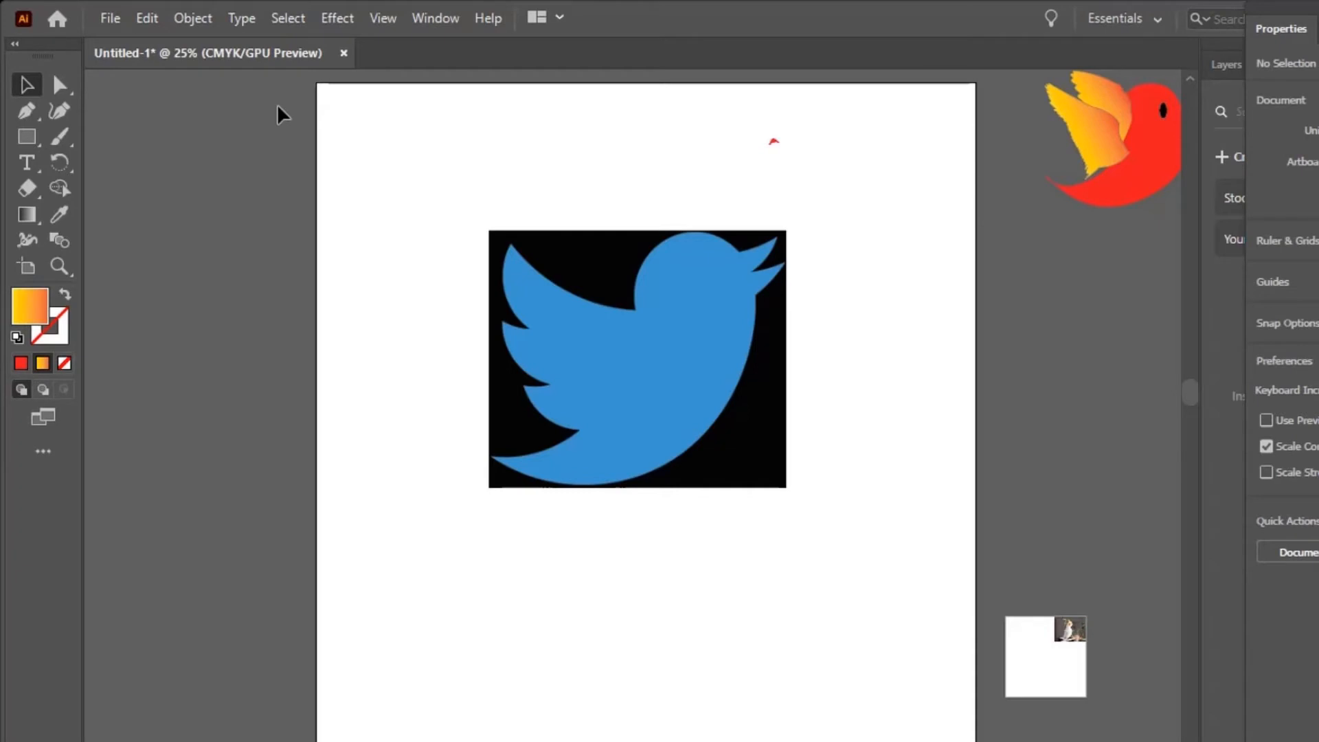
pyautogui.click(19, 115)
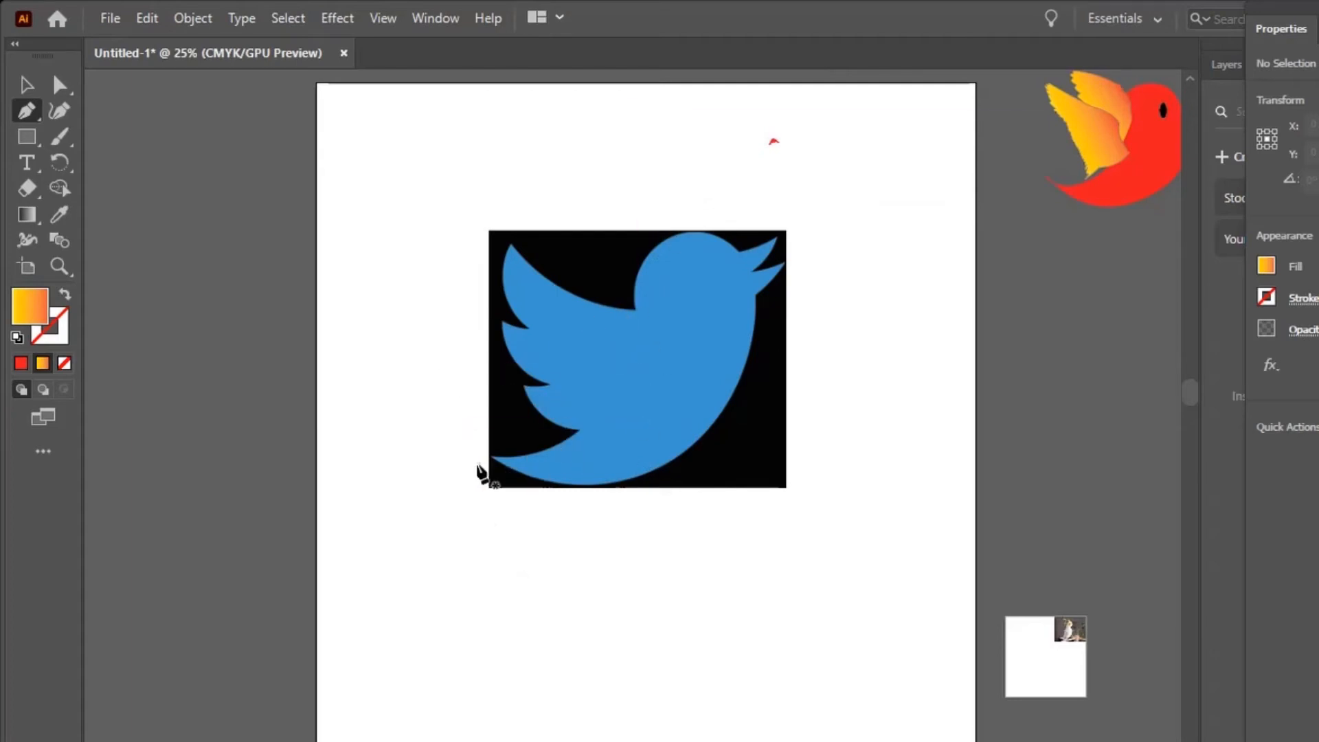
pyautogui.hotkey('ctrl', '=')
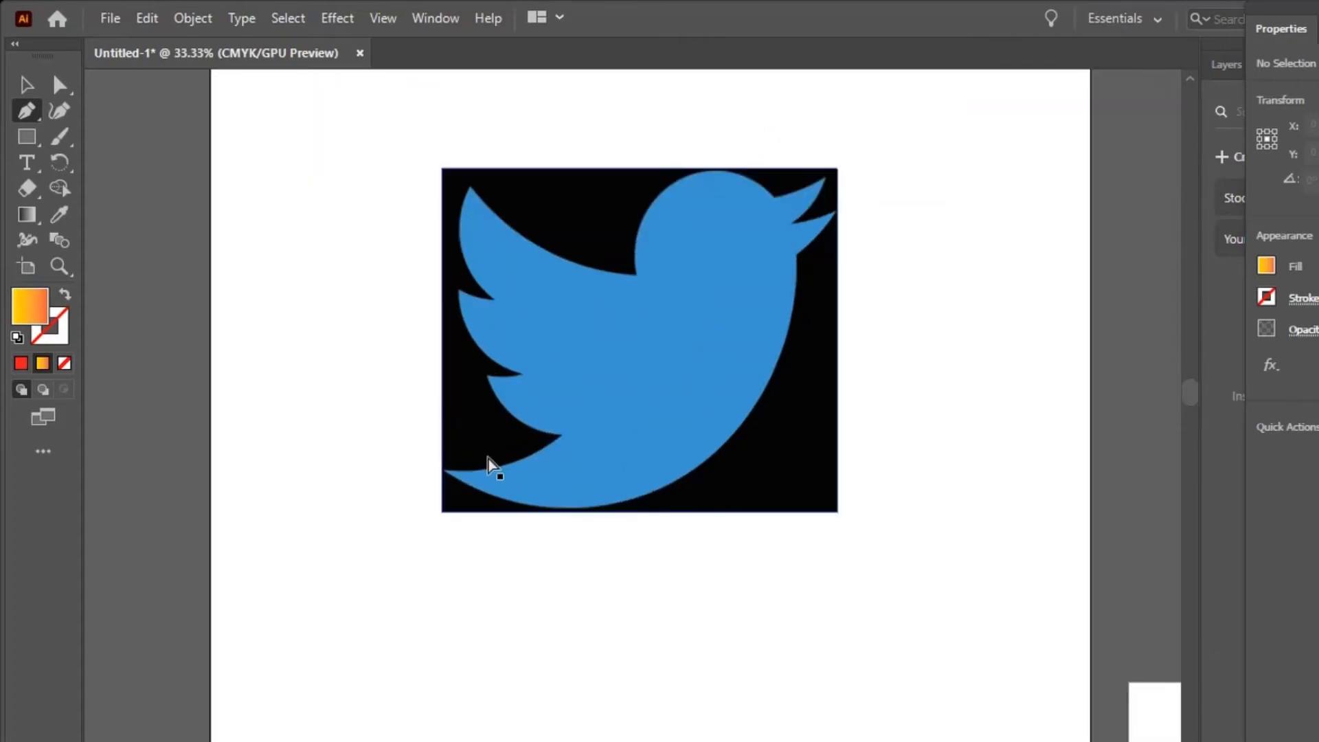
pyautogui.hotkey('ctrl', '=')
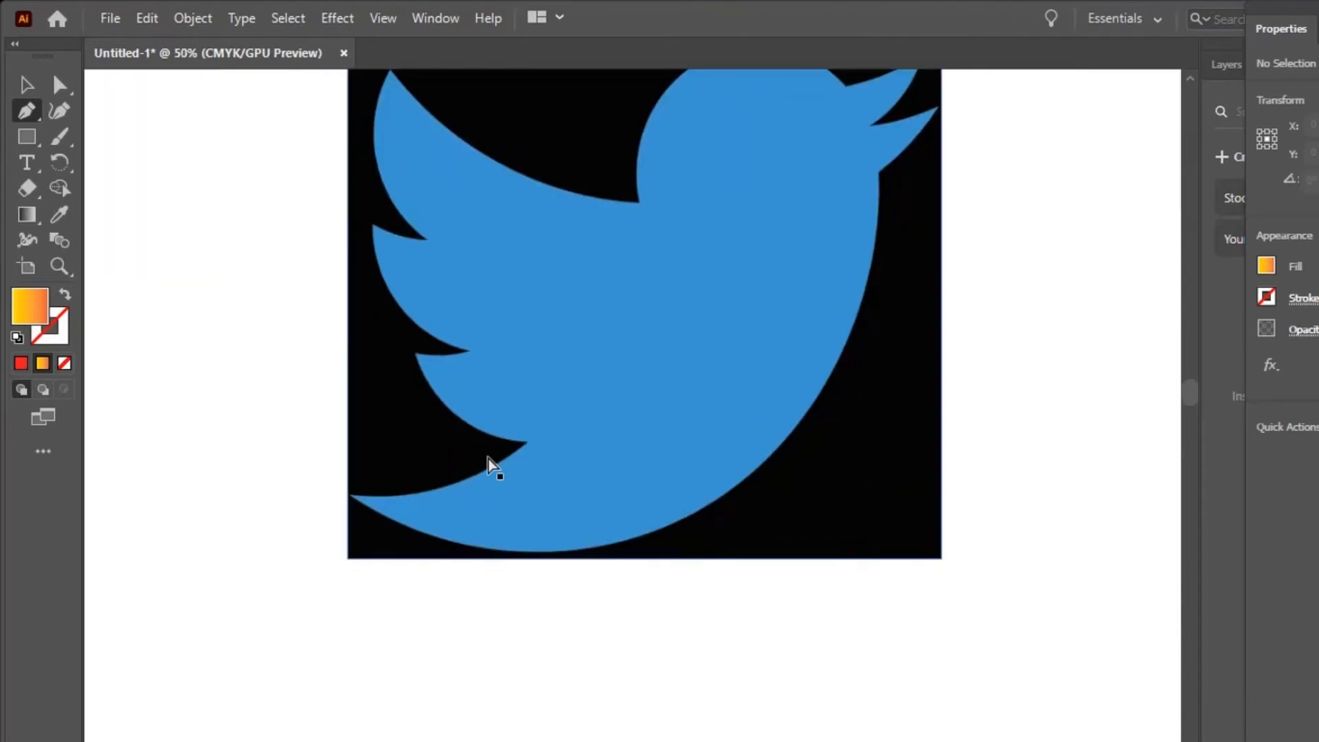
pyautogui.hotkey('ctrl', '-')
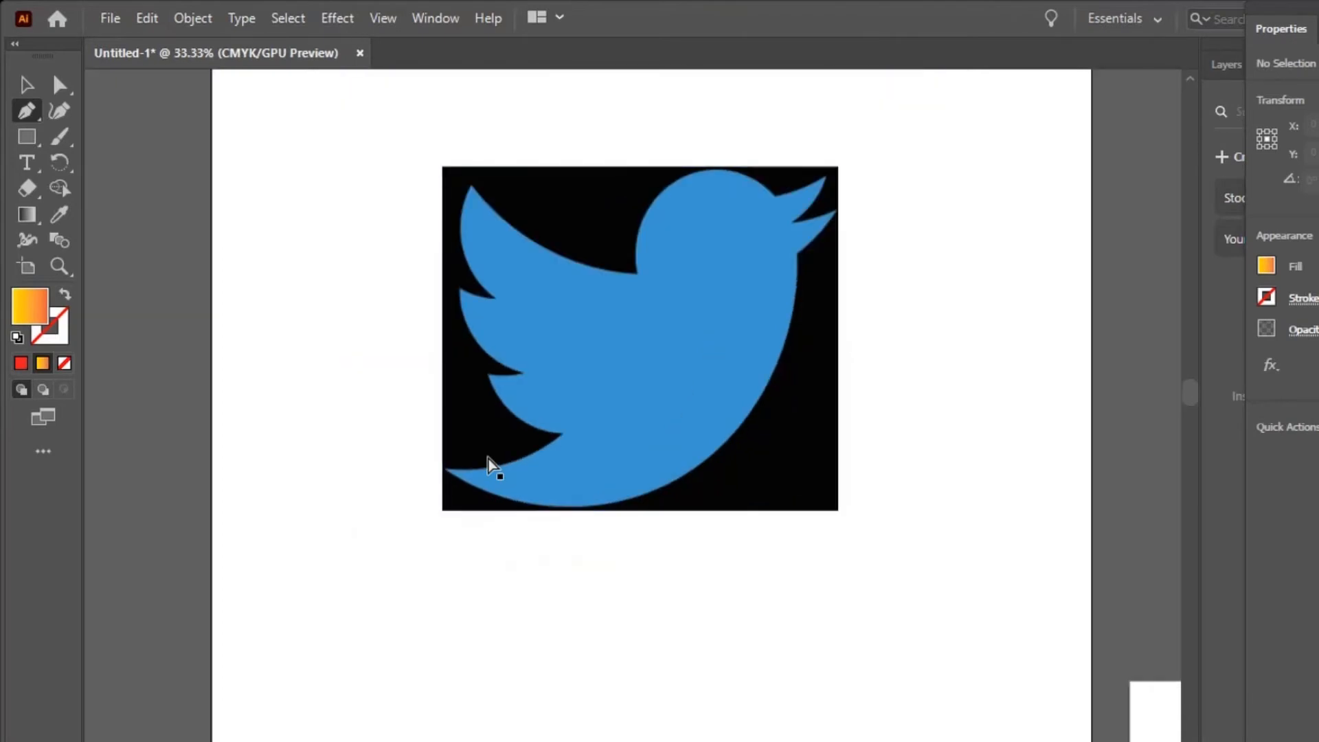
pyautogui.click(441, 466)
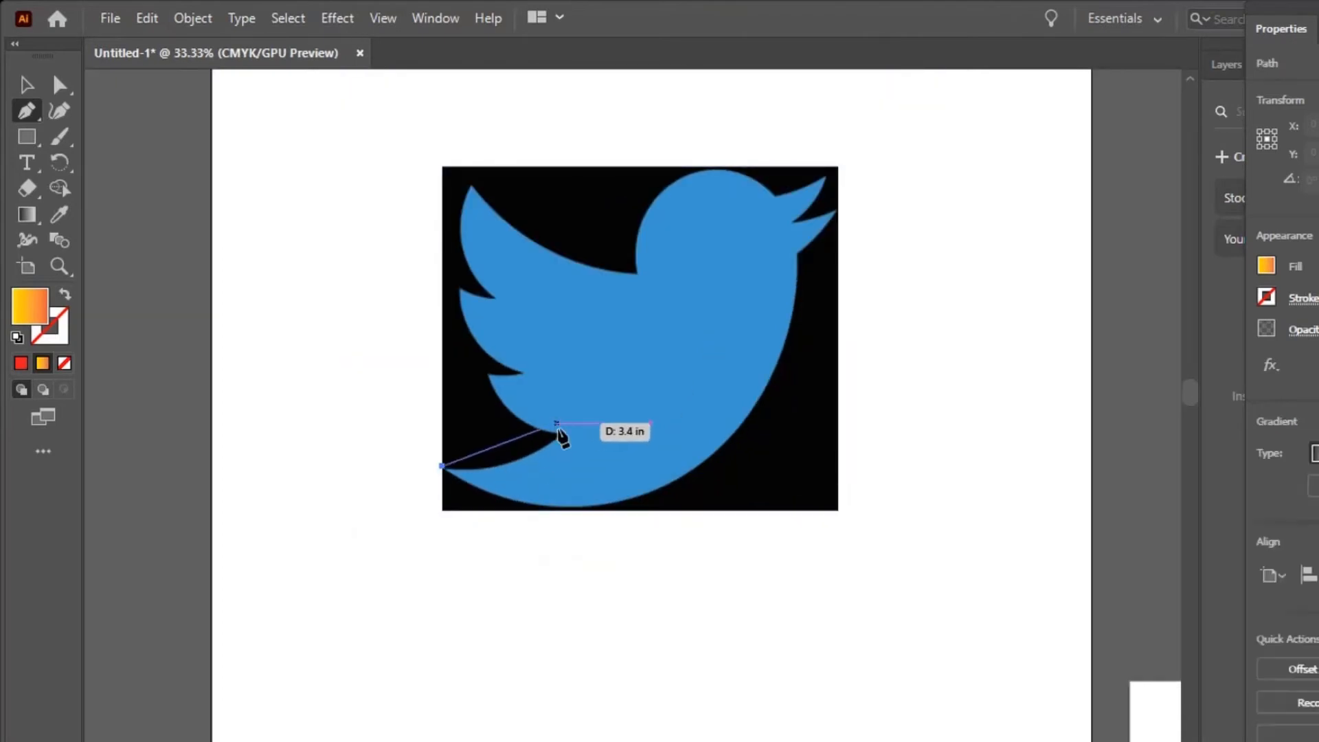
pyautogui.moveTo(634, 276); pyautogui.dragTo(696, 213)
pyautogui.click(1266, 266)
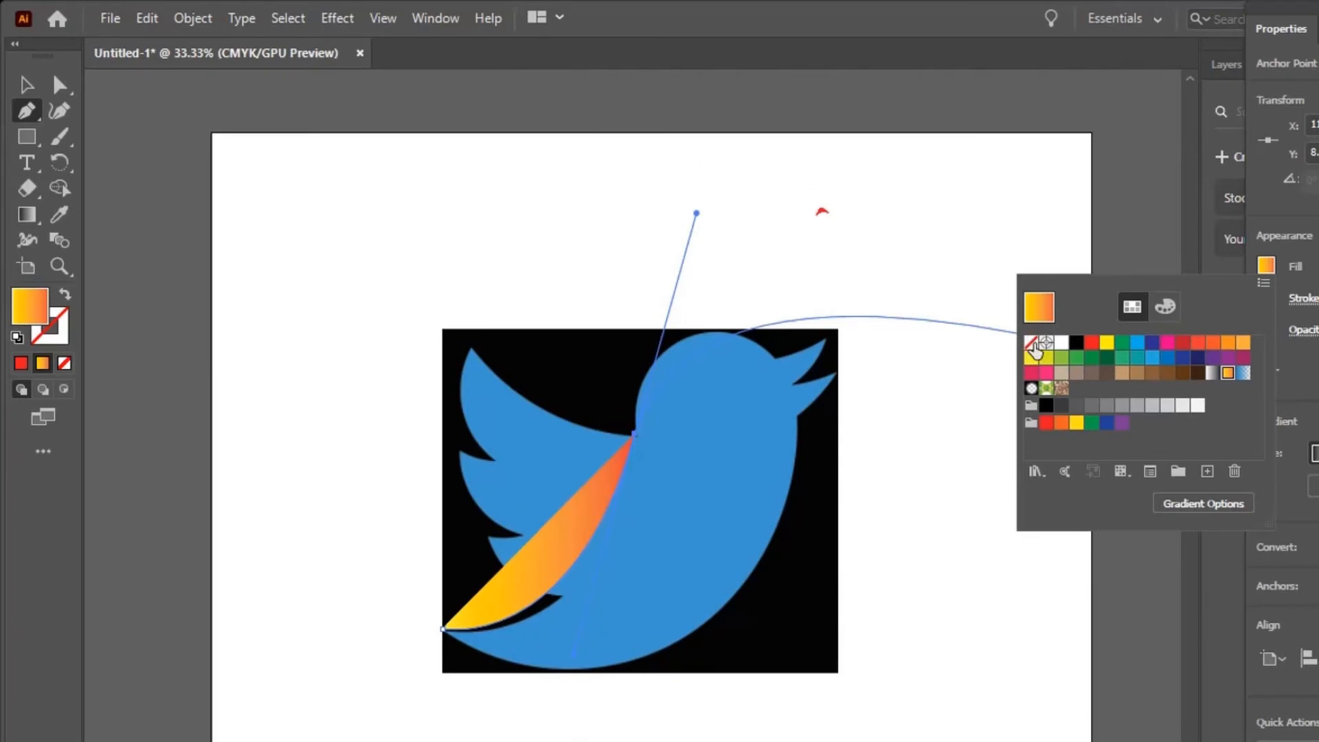
pyautogui.click(1032, 343)
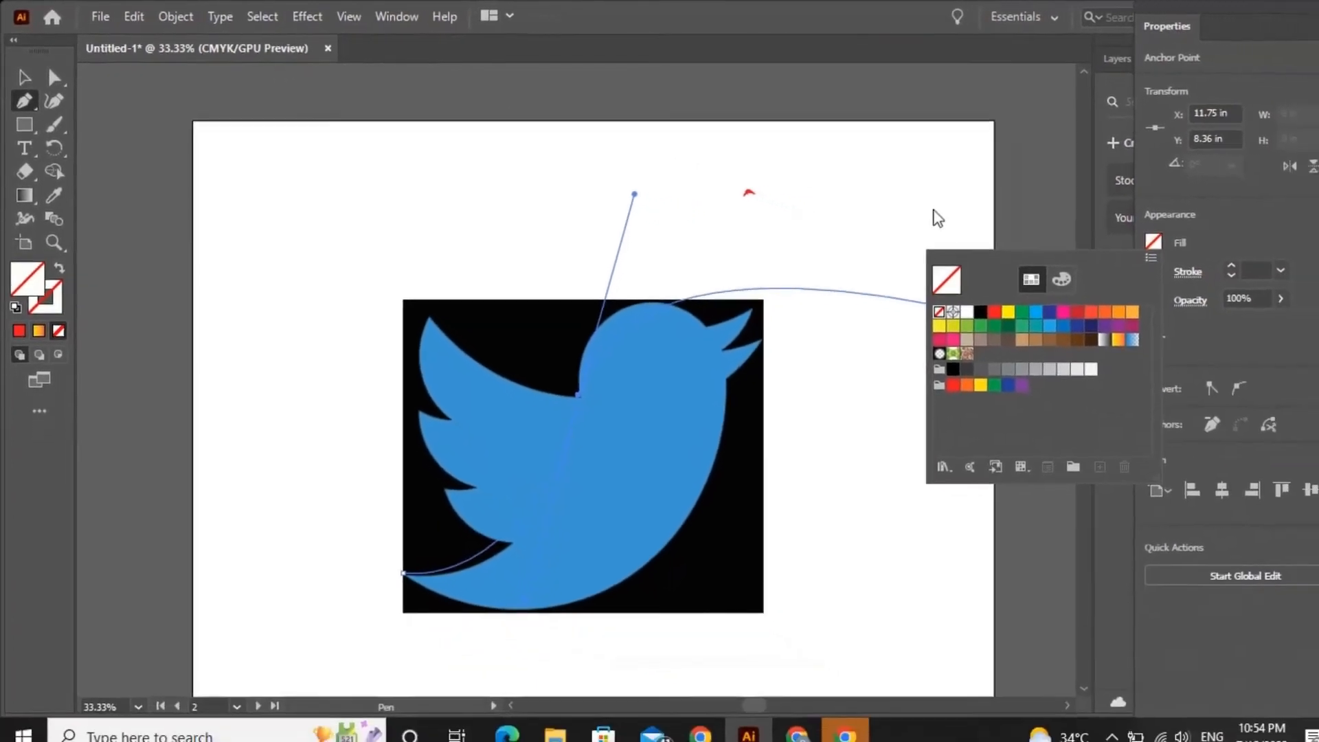
# Give the unfinished bird path a black 1 pt stroke and lower its opacity to 10%
pyautogui.click(924, 215)
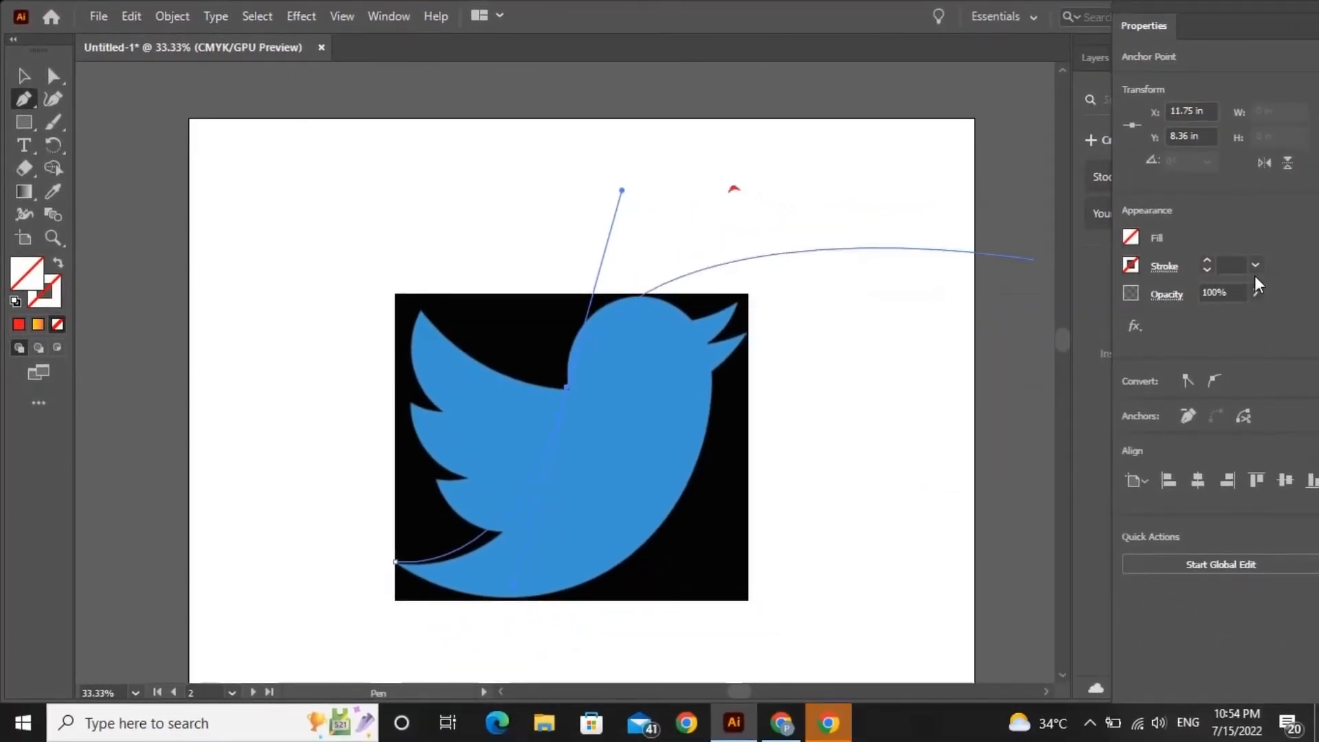
pyautogui.click(1137, 269)
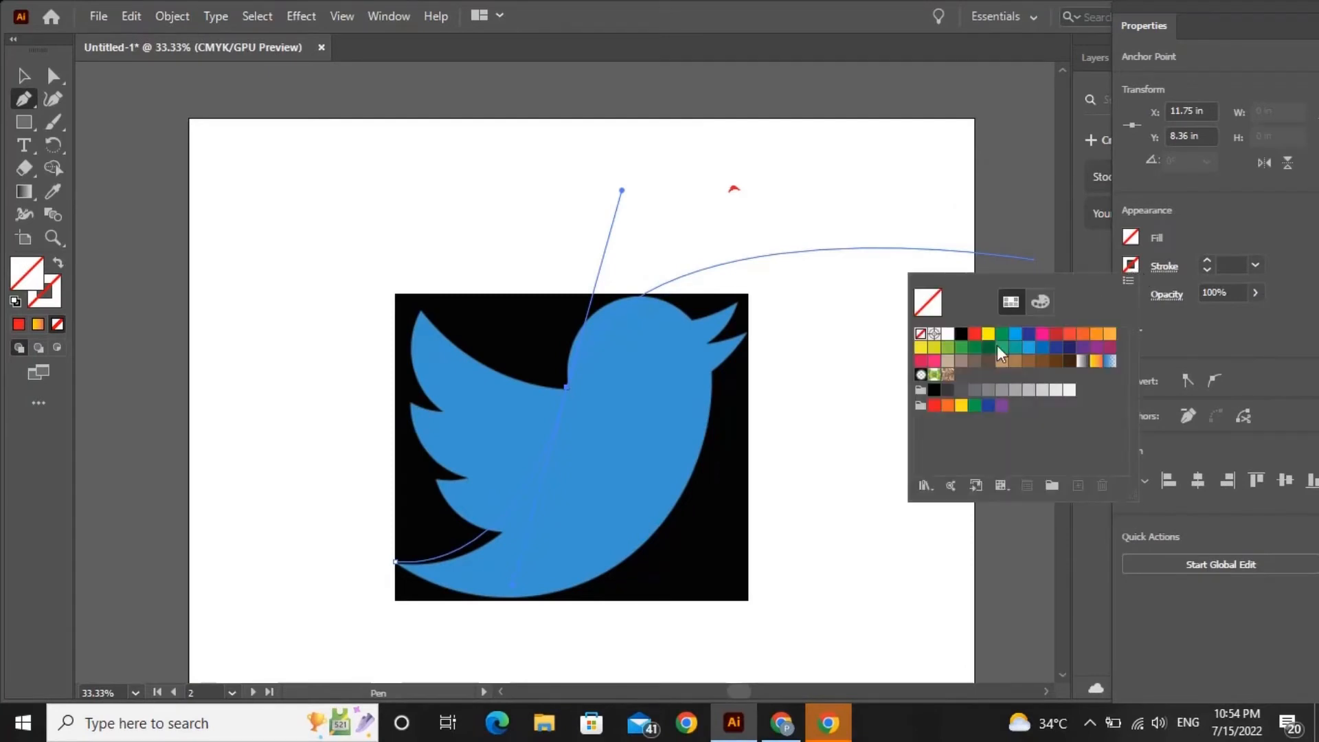
pyautogui.click(960, 334)
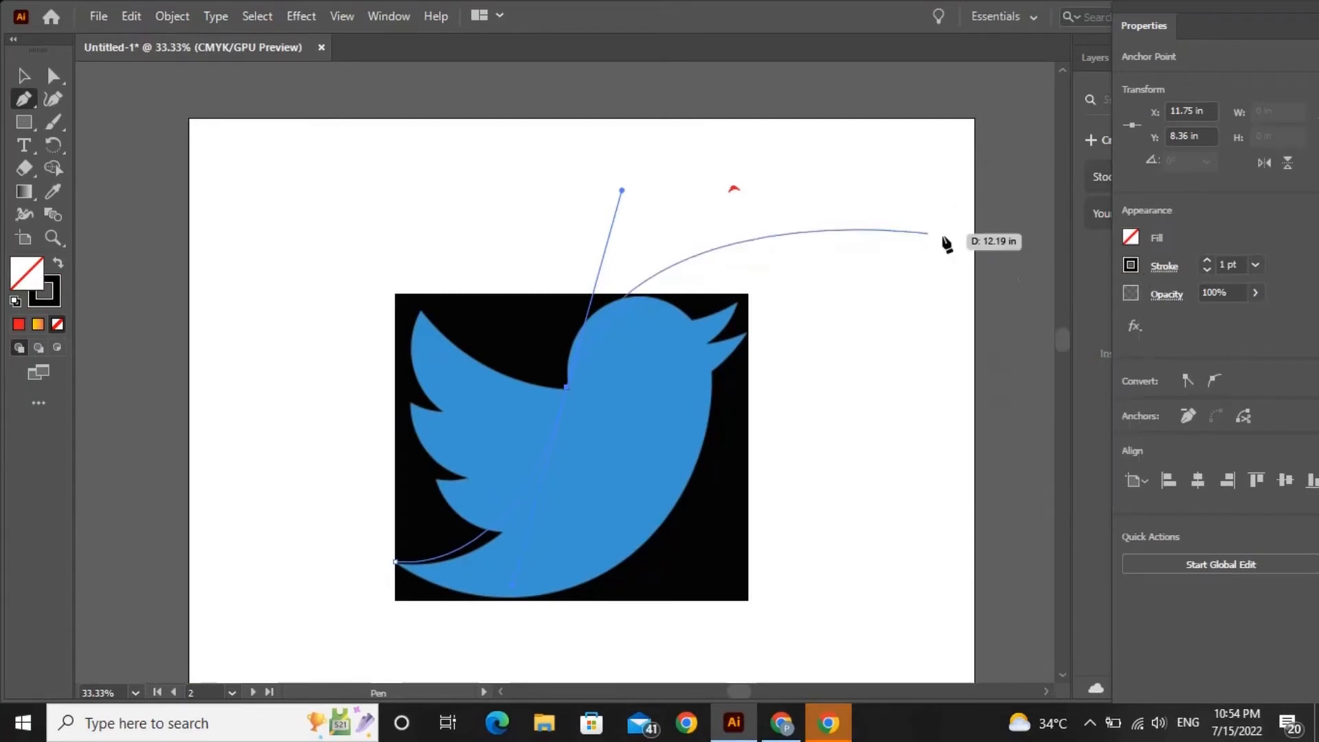
pyautogui.click(1255, 295)
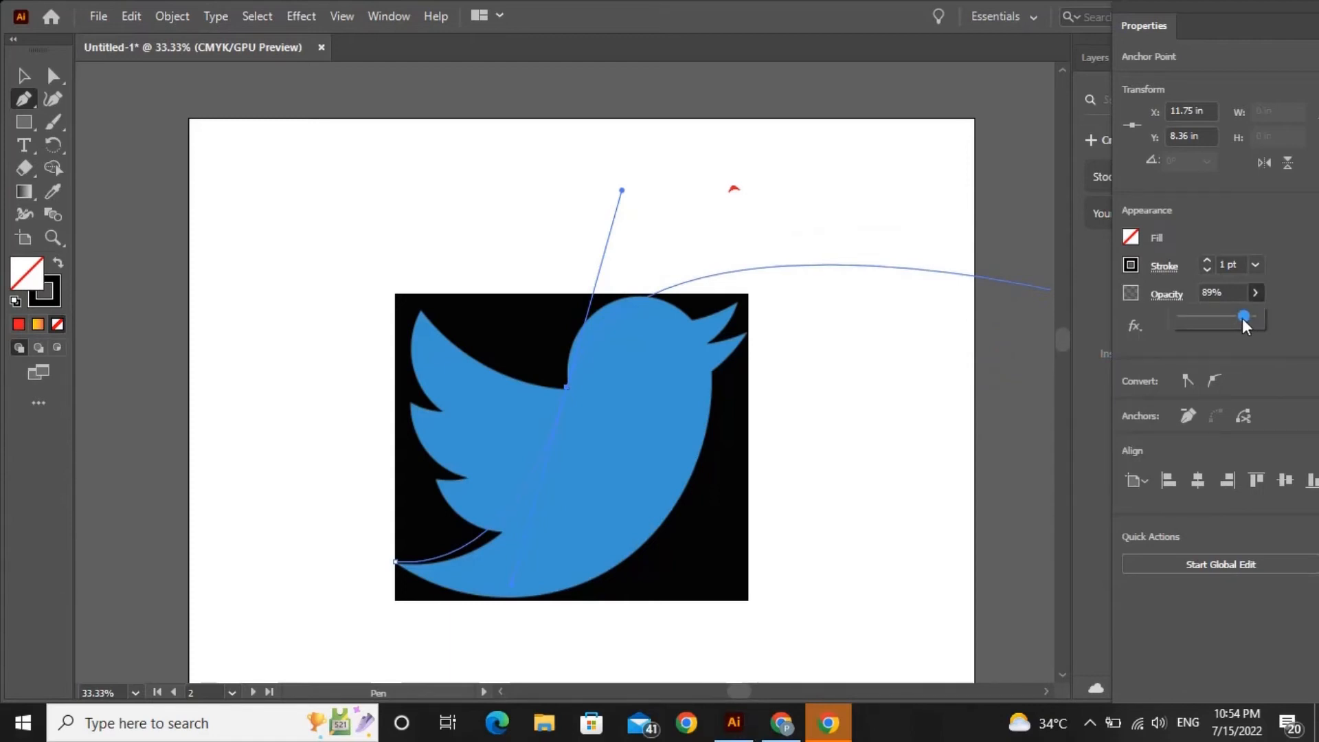
pyautogui.moveTo(1218, 317); pyautogui.dragTo(1185, 317)
# Curve the path over to the top of the bird's head and reduce the bird image's opacity to 43%
pyautogui.moveTo(618, 300); pyautogui.dragTo(667, 286)
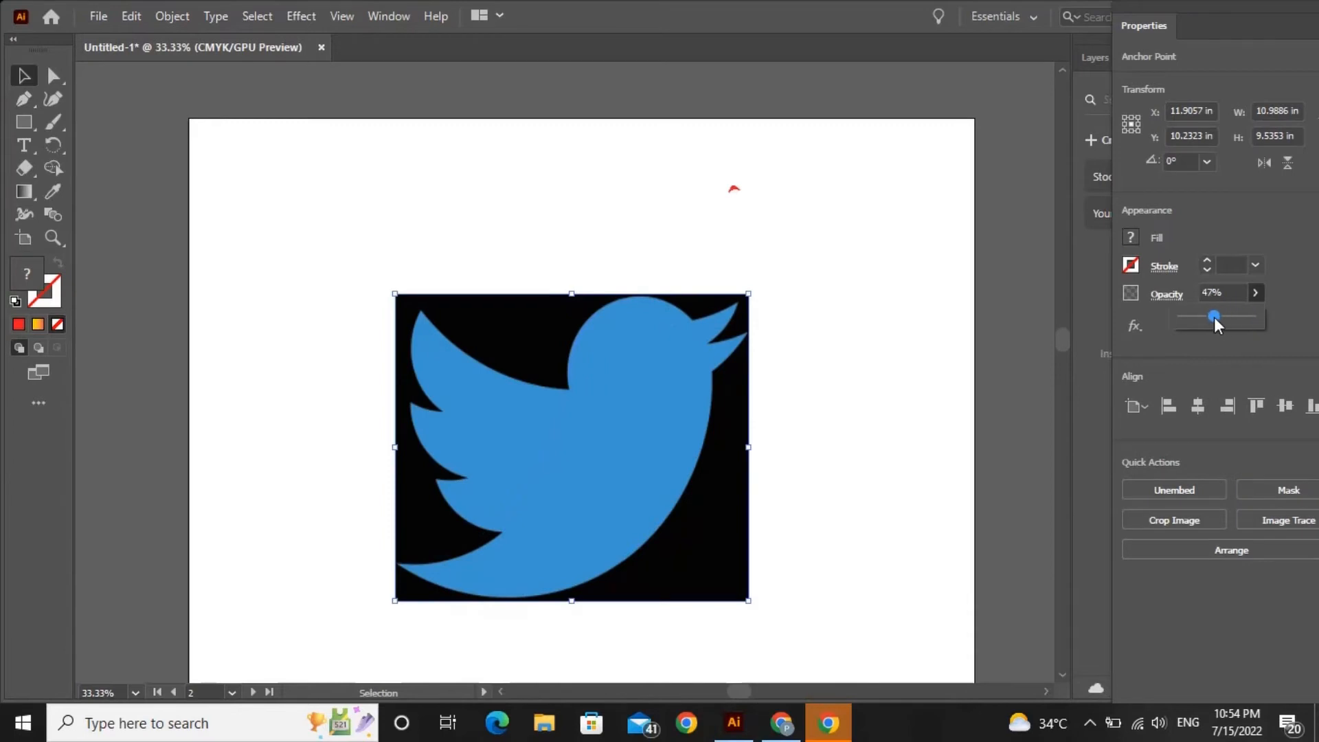
pyautogui.moveTo(1214, 316); pyautogui.dragTo(1211, 315)
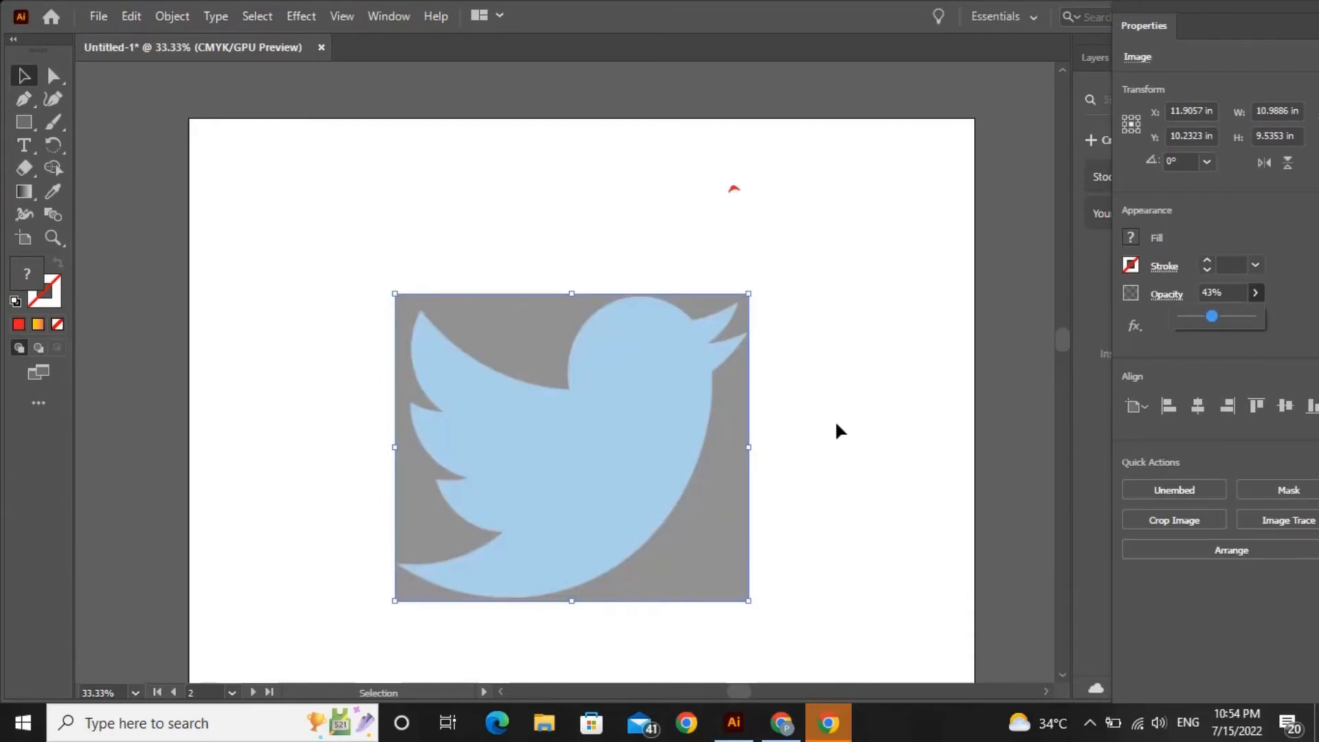
# Continue the Pen outline across the forehead and around both beak points to the throat
pyautogui.click(26, 100)
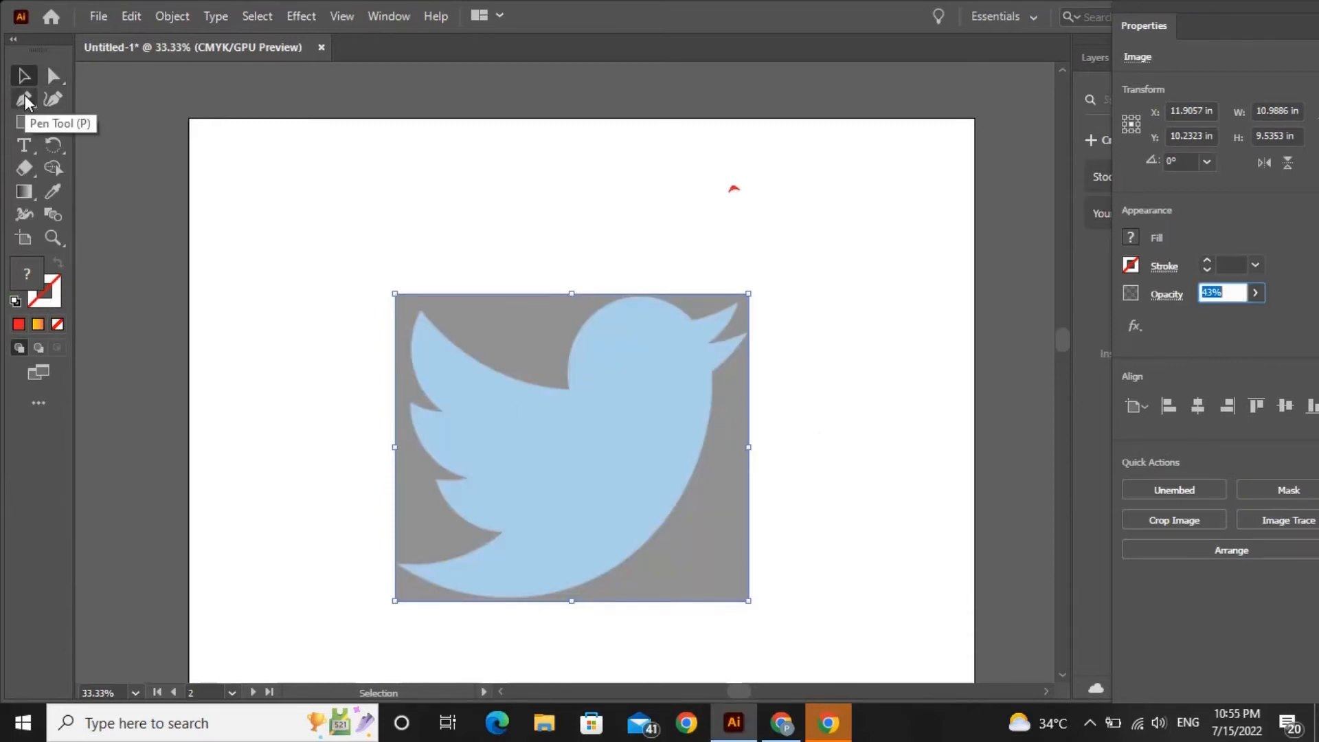
pyautogui.click(27, 101)
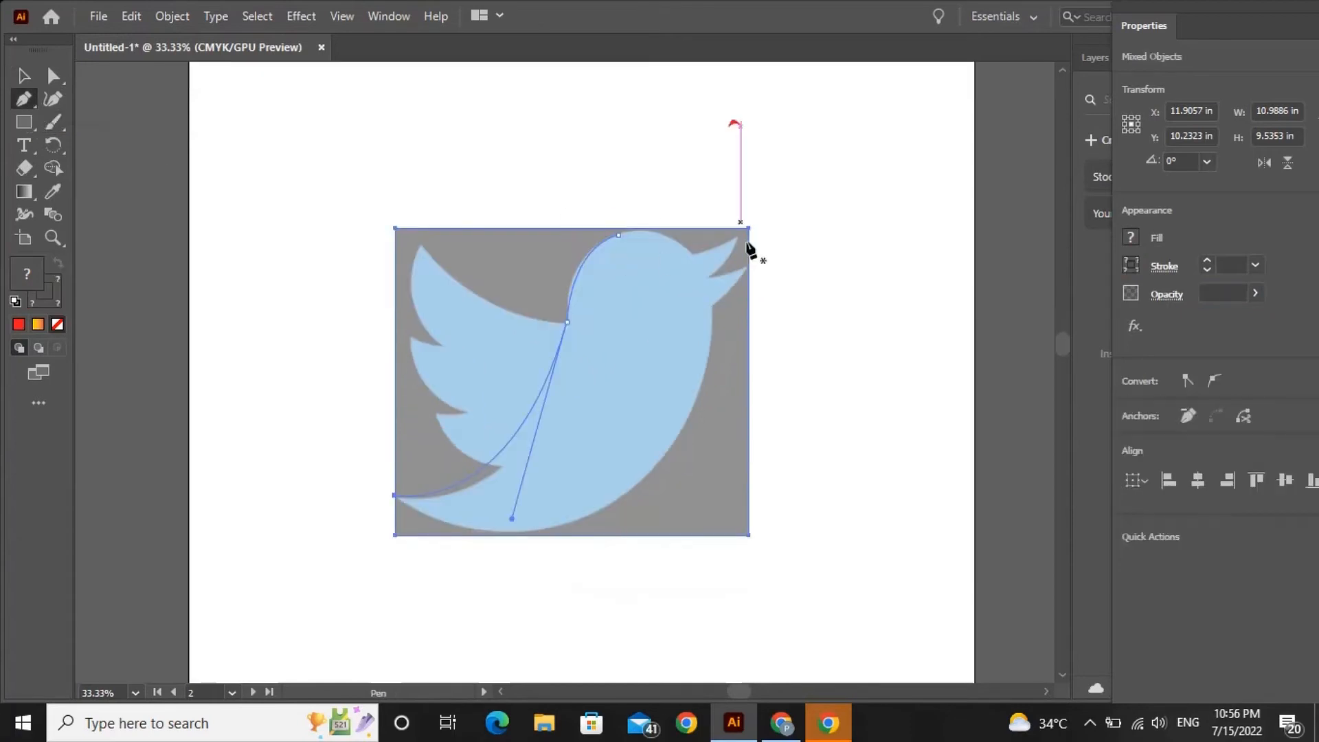
pyautogui.moveTo(689, 253); pyautogui.dragTo(708, 290)
pyautogui.moveTo(733, 237); pyautogui.dragTo(762, 220)
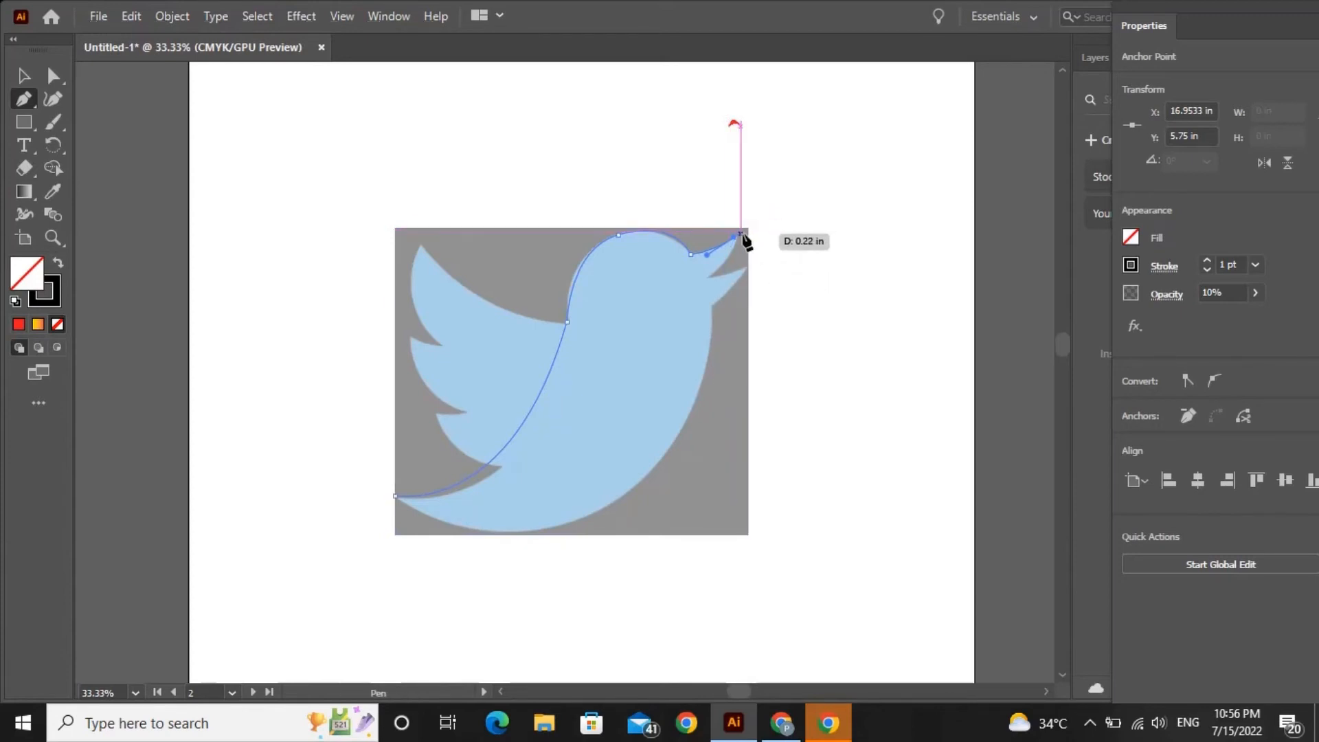
pyautogui.click(749, 269)
pyautogui.click(708, 278)
pyautogui.click(711, 304)
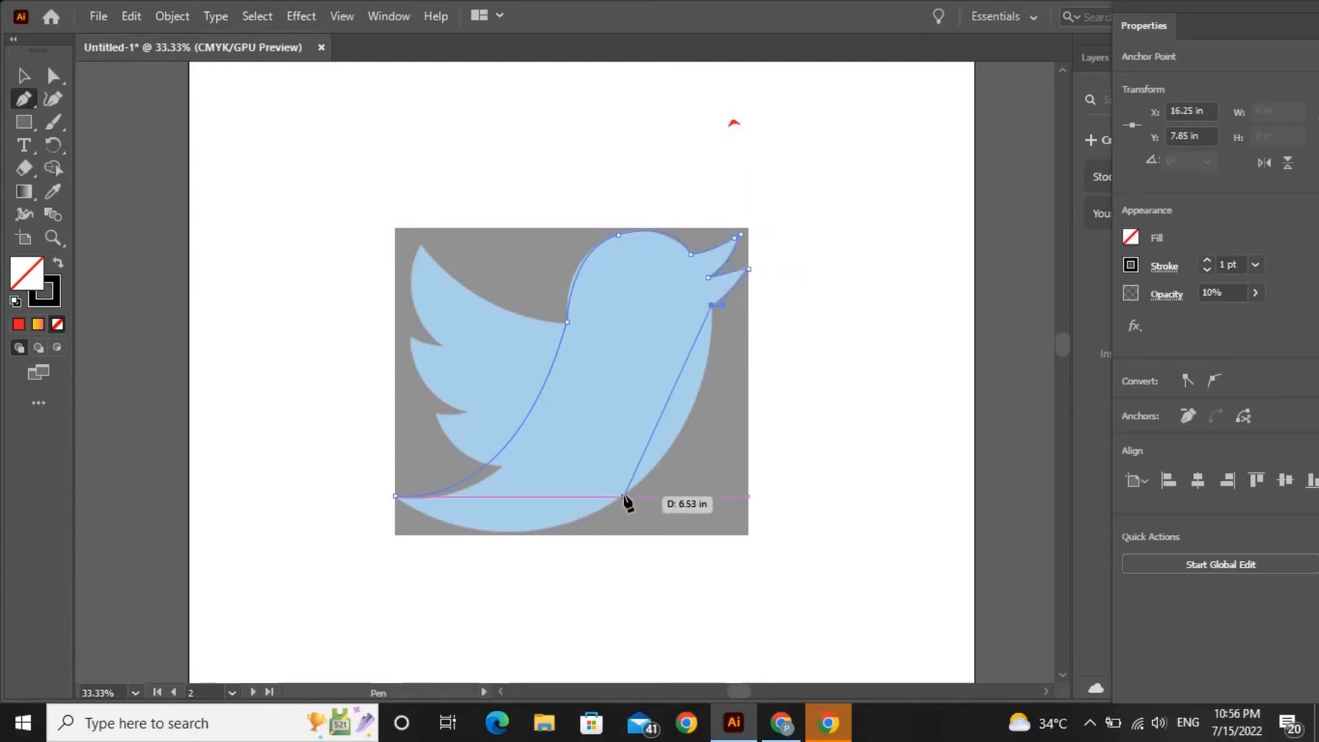
# Trace the curved breast and belly and close the body outline at the tail tip
pyautogui.moveTo(626, 497); pyautogui.dragTo(512, 519)
pyautogui.moveTo(395, 496); pyautogui.dragTo(289, 402)
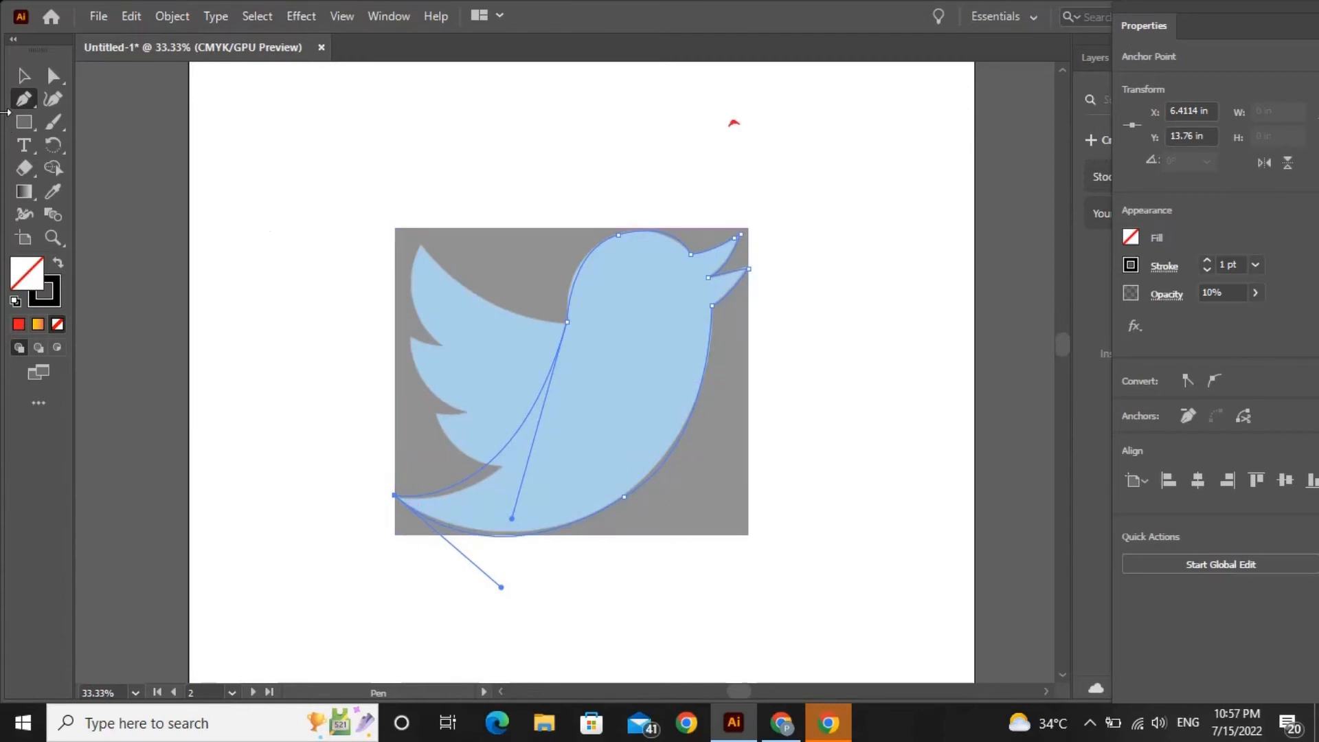
# Move the body outline up and right, clear of the bird image, and set its stroke weight to 4 pt
pyautogui.click(24, 75)
pyautogui.moveTo(558, 343)
pyautogui.mouseDown()
pyautogui.moveTo(610, 344)
pyautogui.moveTo(700, 272)
pyautogui.mouseUp()
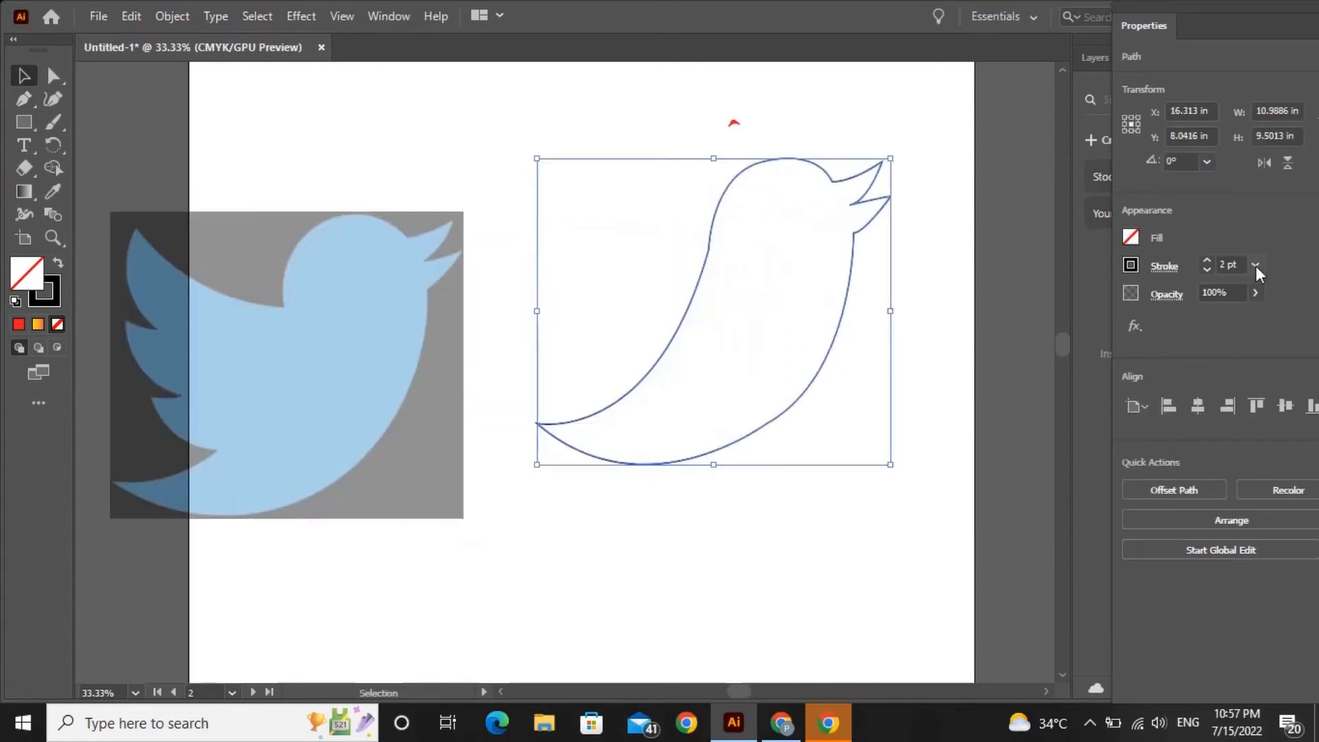
pyautogui.click(1256, 266)
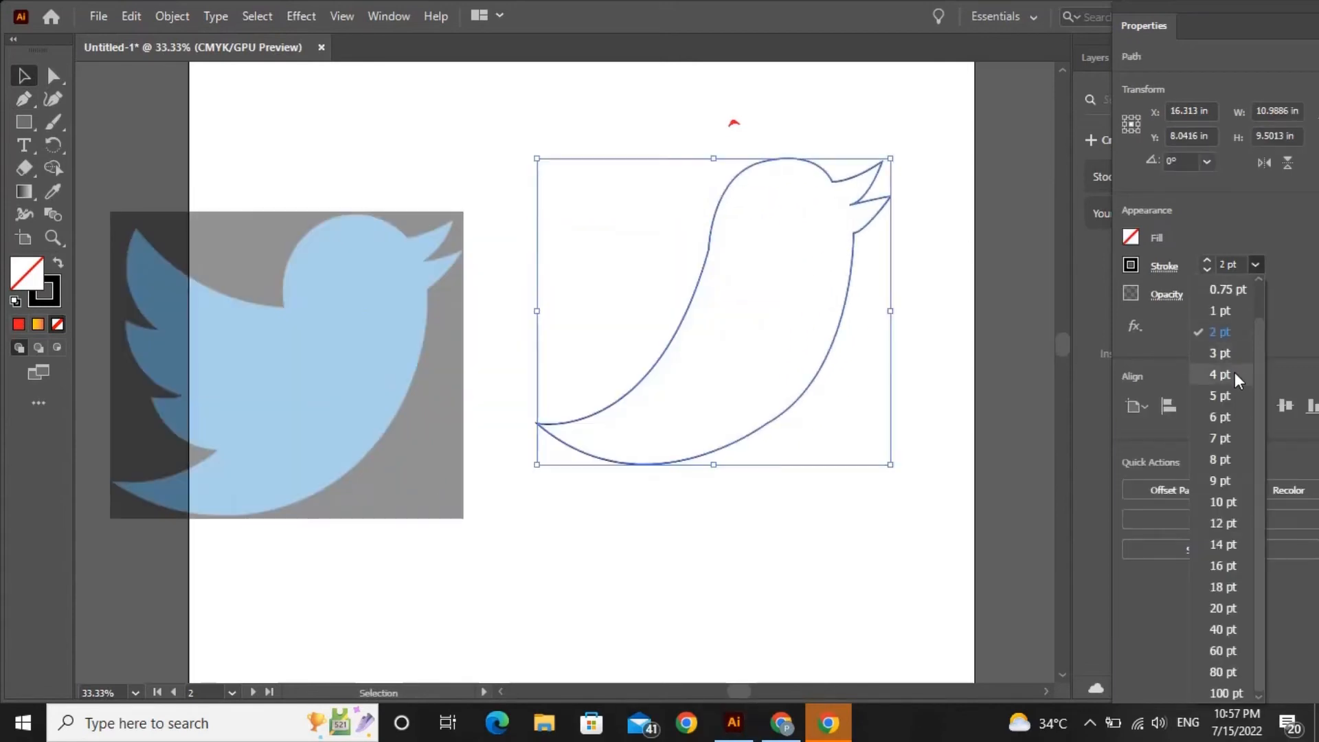
pyautogui.click(1220, 374)
# Scale the body outline down toward its upper-right corner and move the bird image to about X 8.97, Y 10.17 in
pyautogui.moveTo(537, 464)
pyautogui.mouseDown()
pyautogui.moveTo(618, 492)
pyautogui.moveTo(660, 342)
pyautogui.mouseUp()
pyautogui.moveTo(462, 405); pyautogui.dragTo(609, 411)
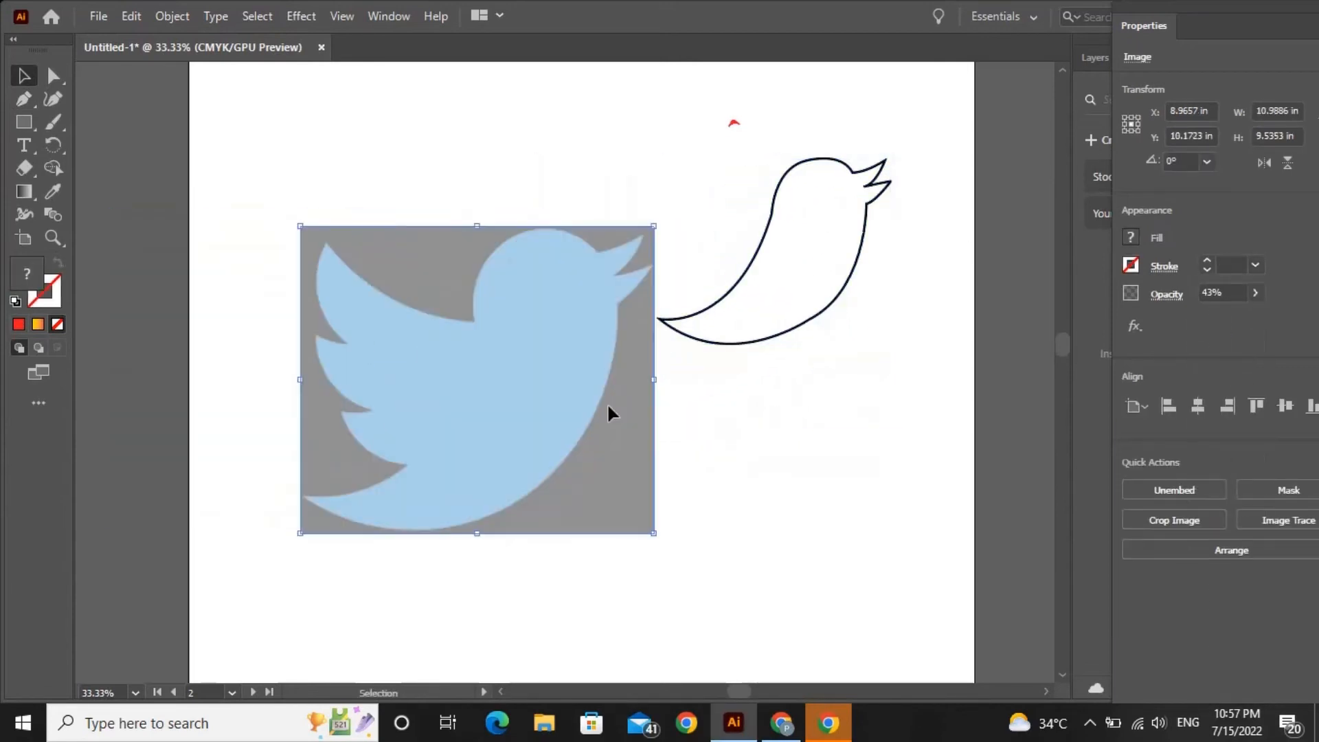
# Trace the wing with the Pen tool from the neck to a cornered wing tip, then curve down to the first feather notch
pyautogui.click(14, 97)
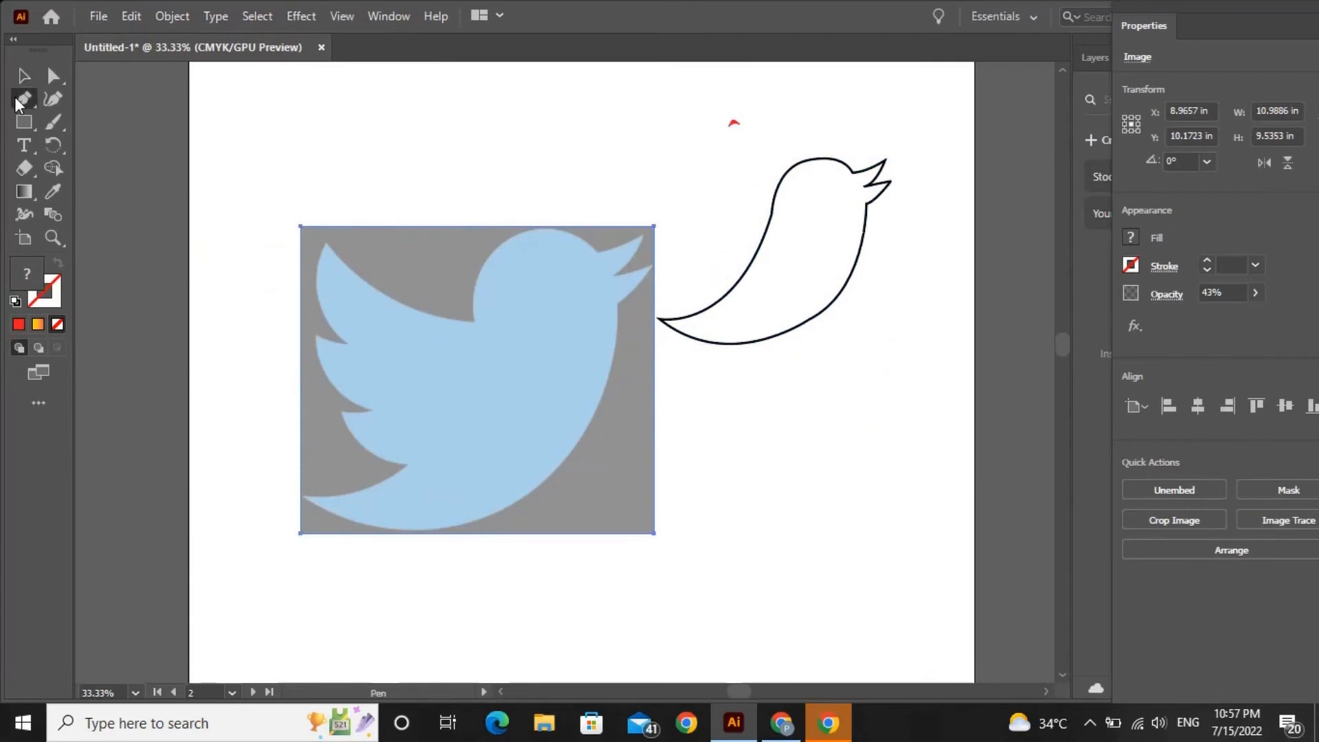
pyautogui.click(478, 324)
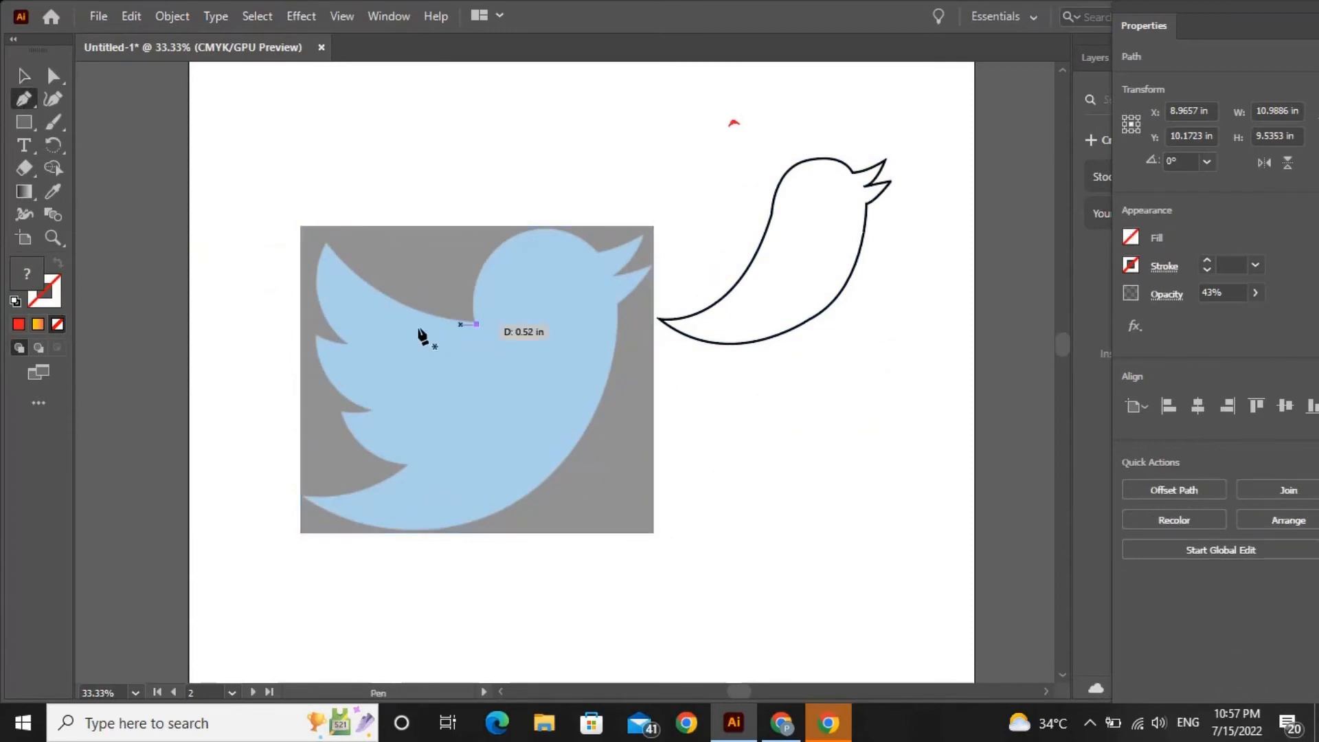
pyautogui.click(324, 240)
pyautogui.moveTo(301, 228); pyautogui.dragTo(276, 173)
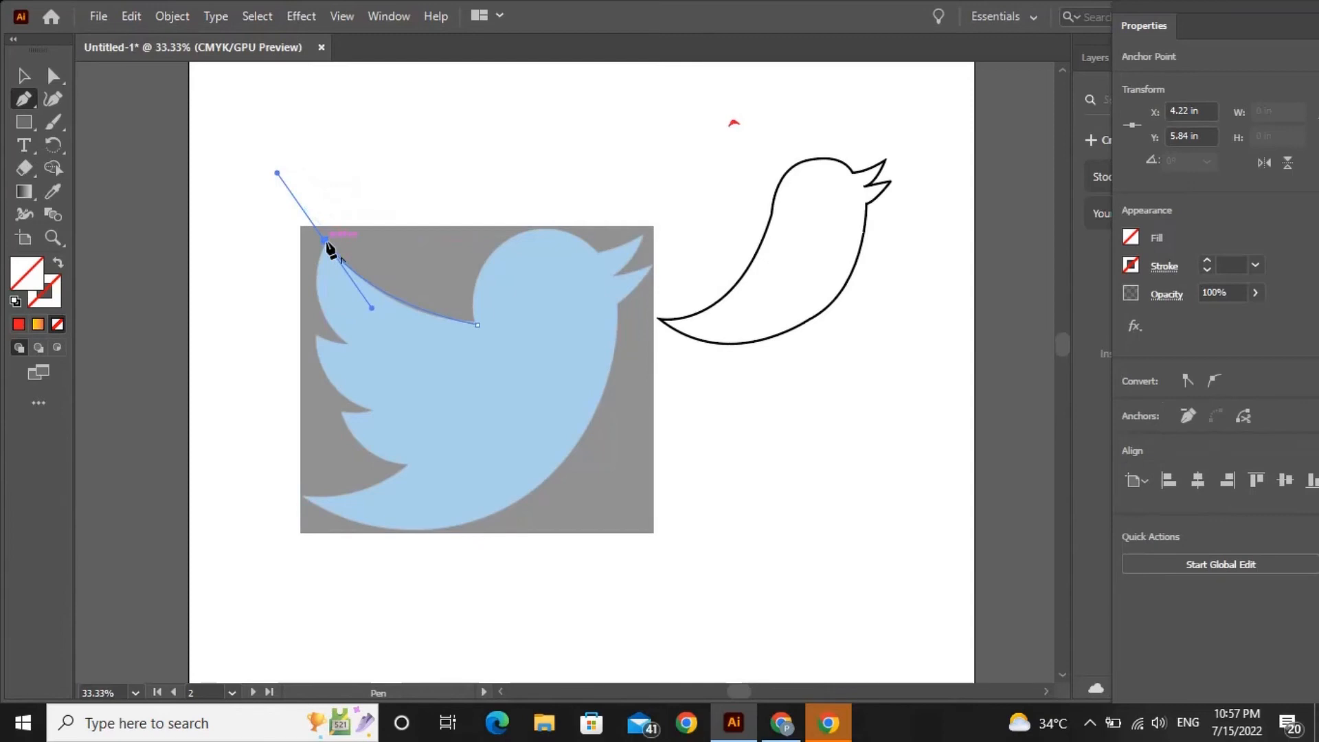
pyautogui.click(325, 241)
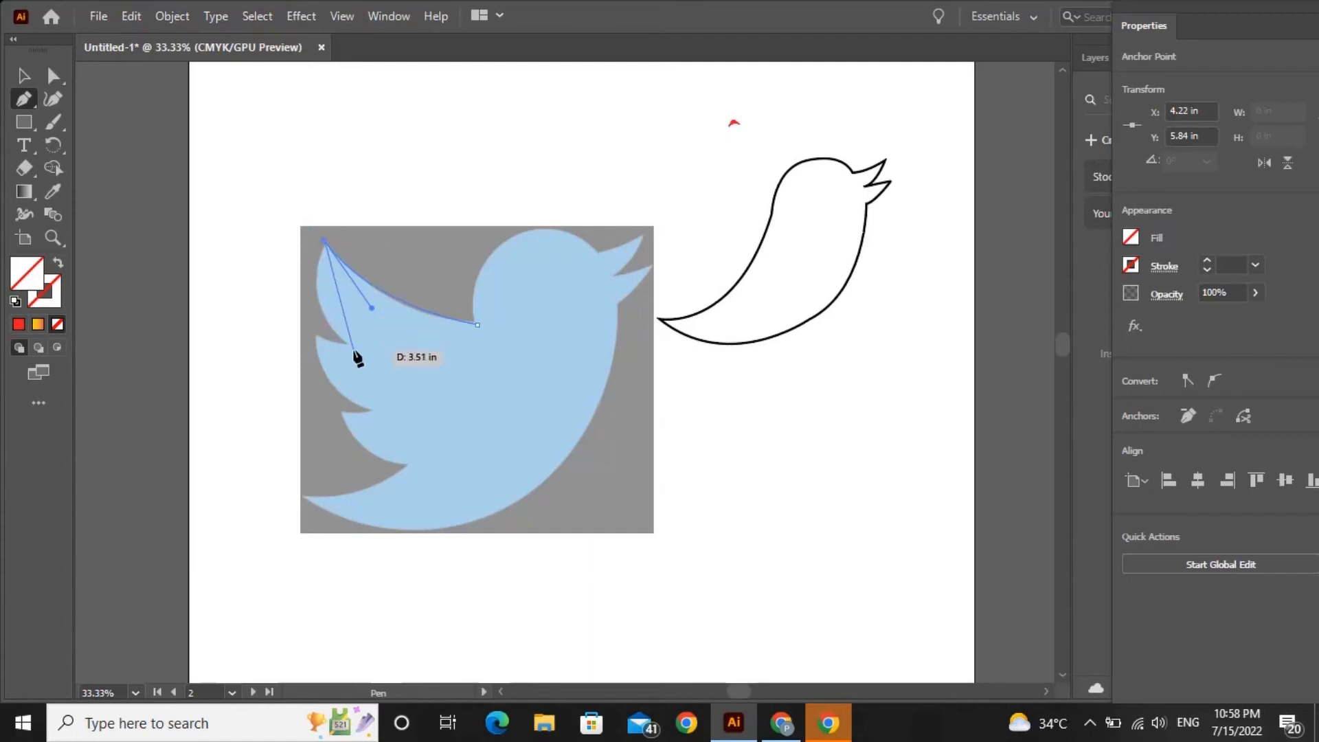
pyautogui.moveTo(347, 344); pyautogui.dragTo(401, 389)
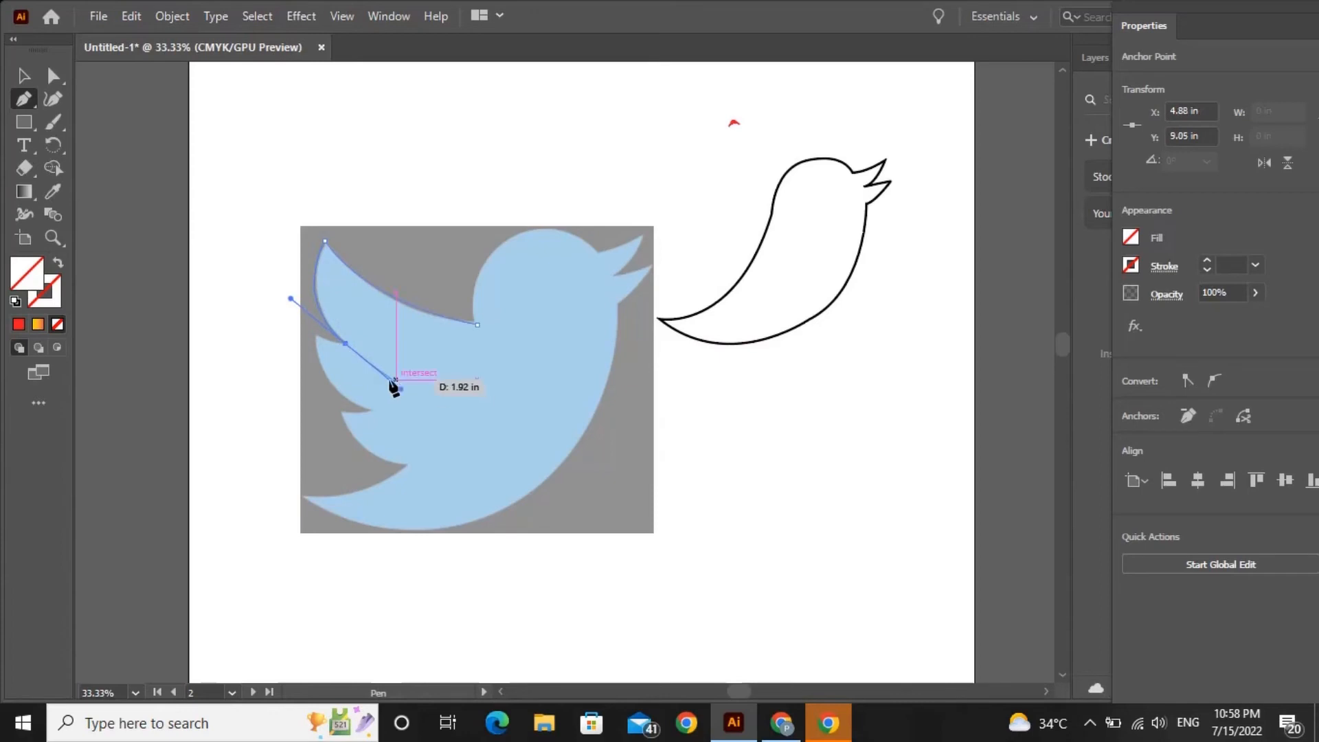
# Trace the two lower feathers and close the wing at the neck with a curve across the body
pyautogui.click(340, 344)
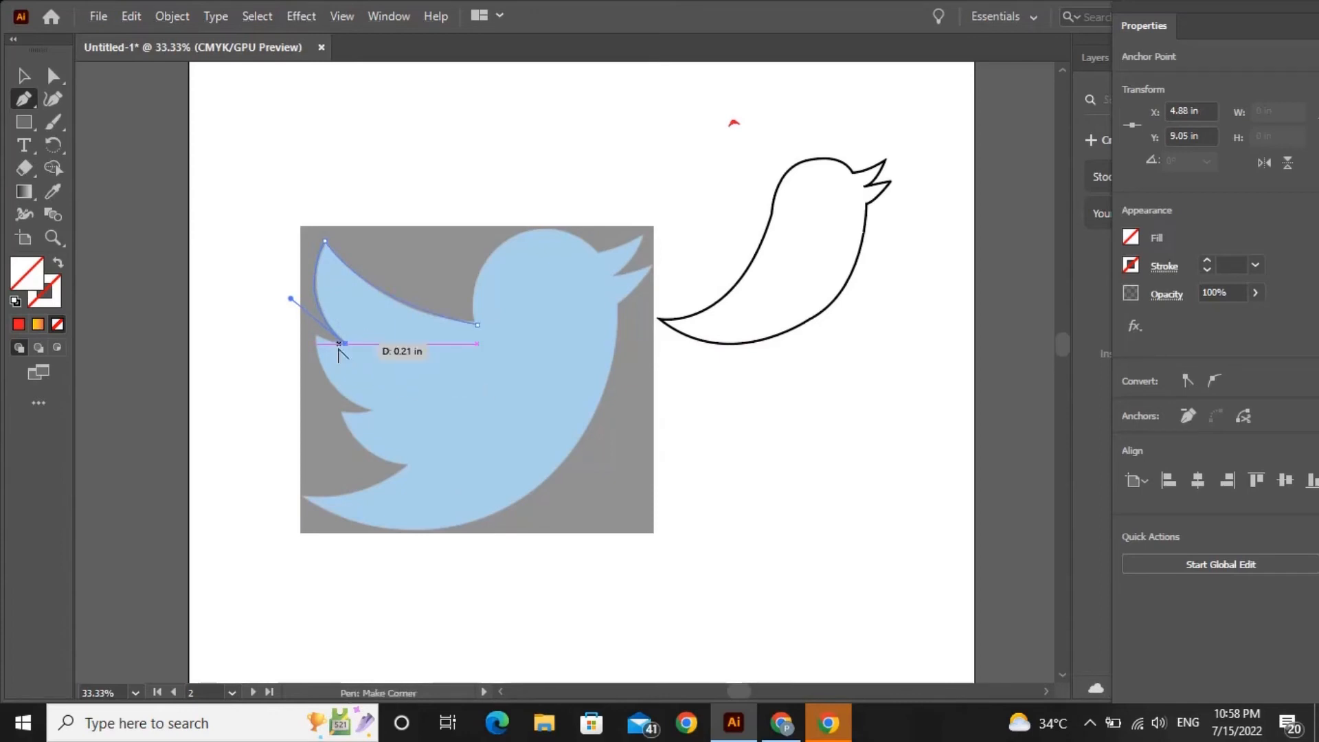
pyautogui.click(314, 335)
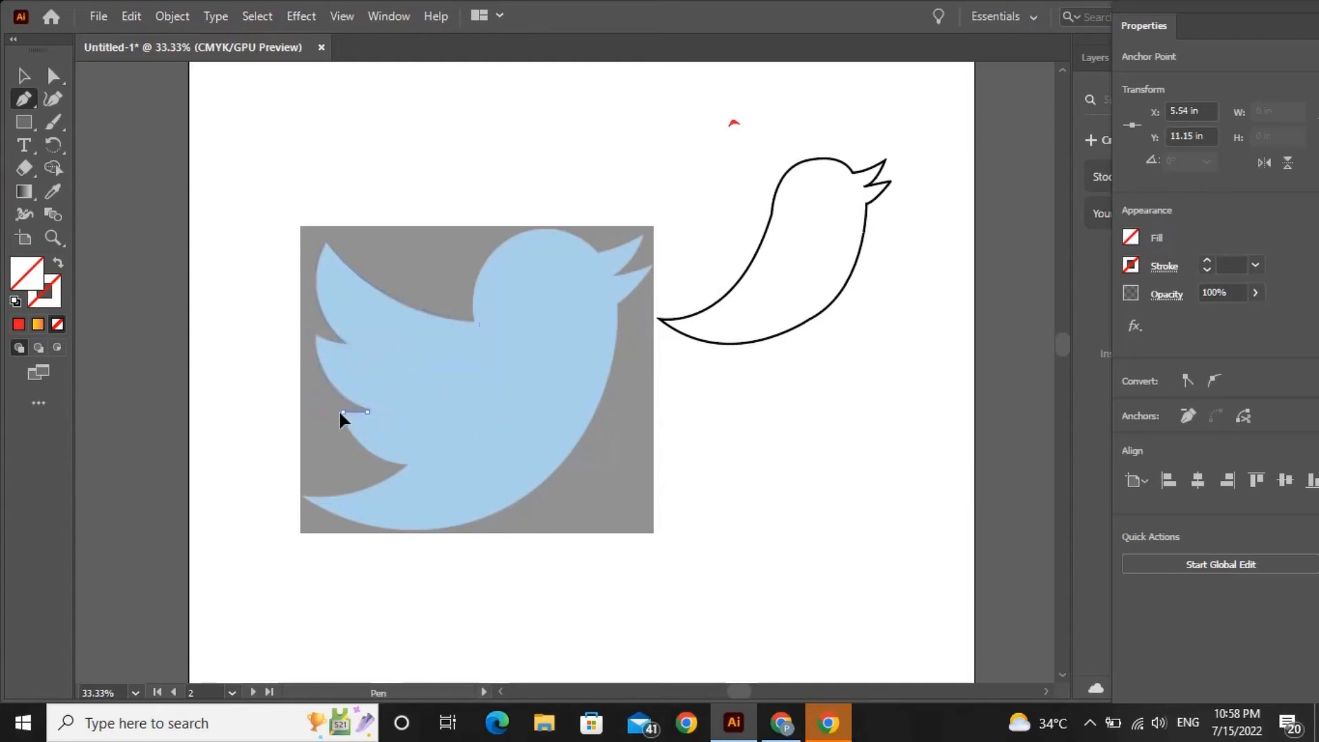
pyautogui.moveTo(342, 410)
pyautogui.mouseDown()
pyautogui.moveTo(406, 472)
pyautogui.moveTo(460, 461)
pyautogui.mouseUp()
pyautogui.moveTo(477, 324); pyautogui.dragTo(470, 301)
# Fill the closed wing shape with the yellow-to-red linear gradient and leave it without a stroke
pyautogui.click(1131, 266)
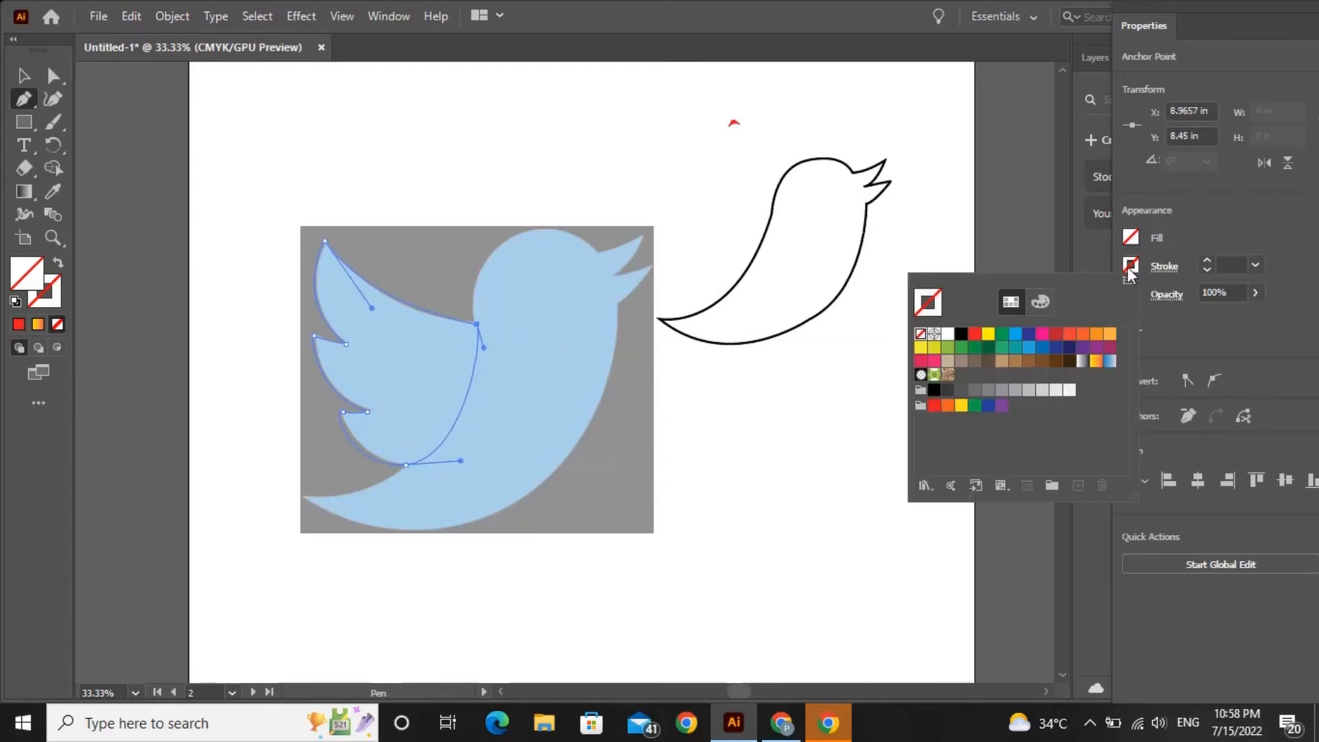
pyautogui.click(1255, 264)
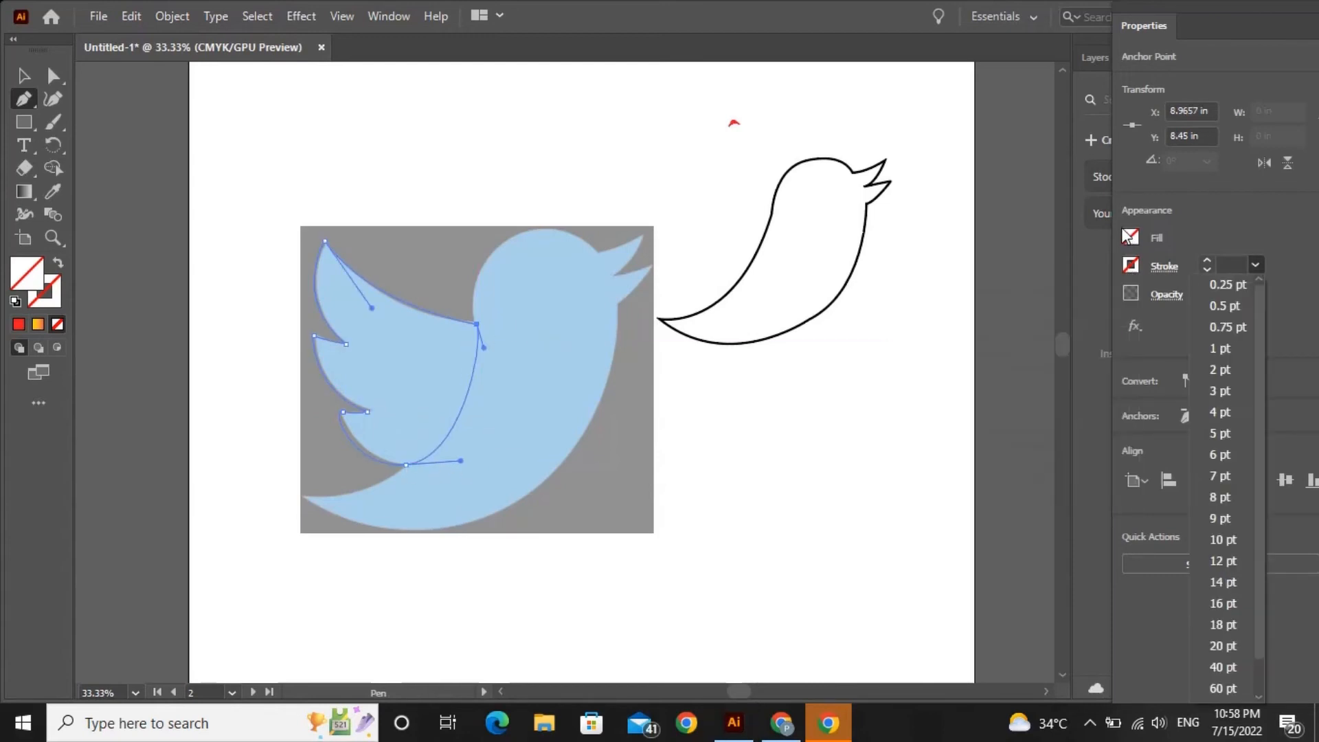
pyautogui.click(1126, 235)
pyautogui.click(38, 325)
pyautogui.moveTo(614, 323)
pyautogui.mouseDown()
pyautogui.moveTo(626, 249)
pyautogui.moveTo(633, 269)
pyautogui.mouseUp()
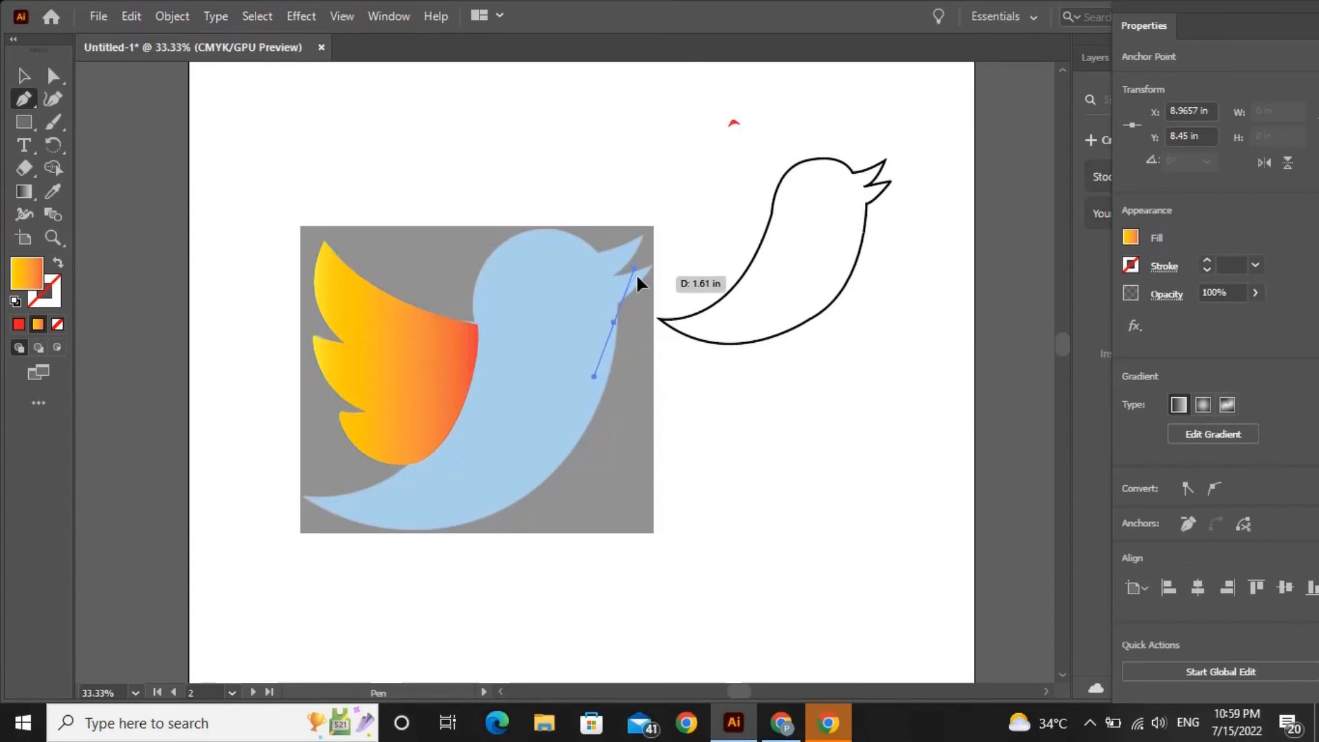
# Pull the Twitter bird reference image away from the wing and delete it
pyautogui.click(20, 78)
pyautogui.moveTo(631, 459); pyautogui.dragTo(645, 352)
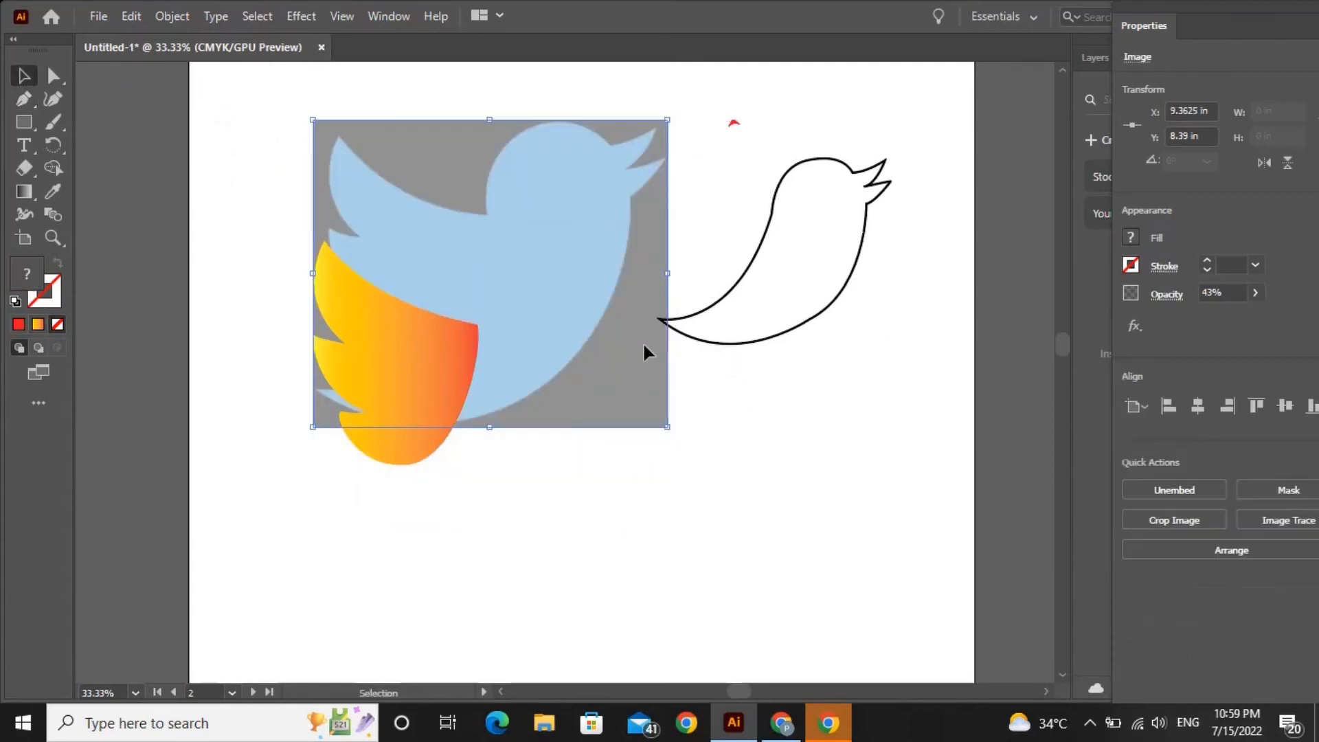
pyautogui.press('Delete')
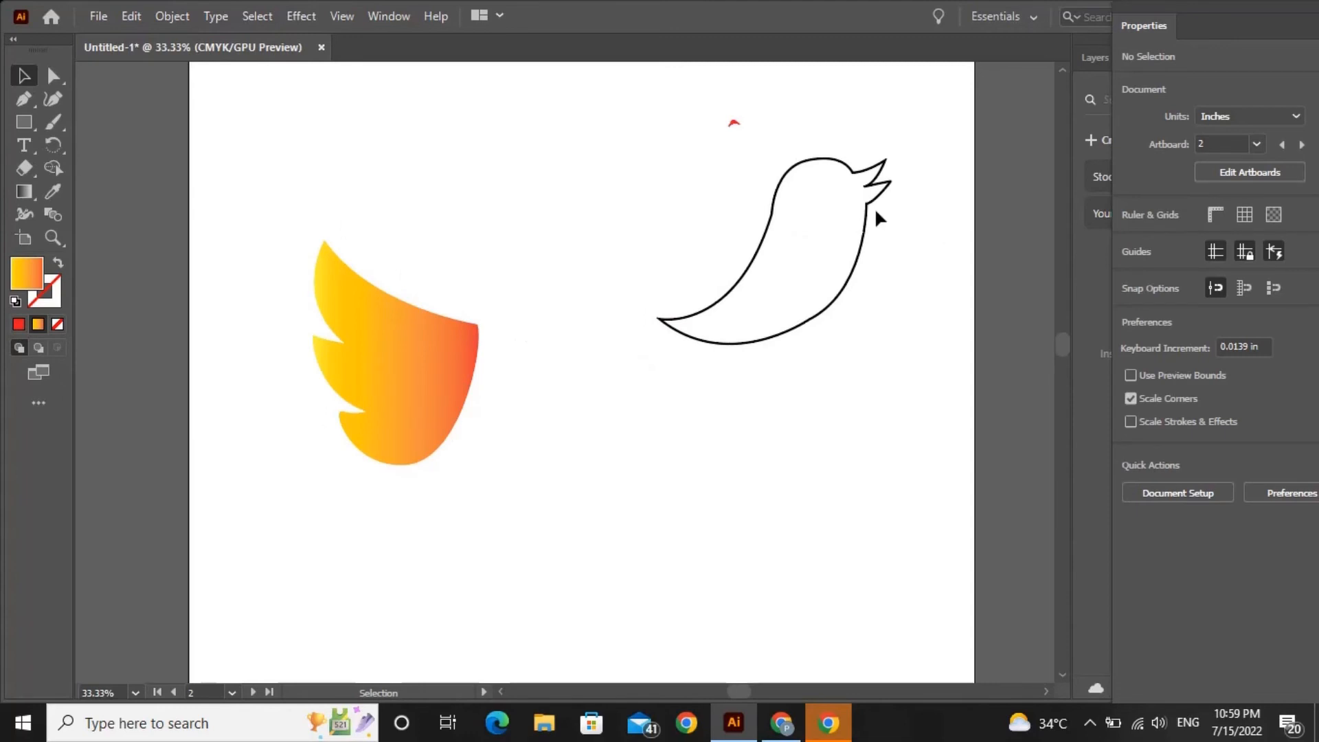
# Move the bird body left and down, scale it down further, and nudge it slightly right
pyautogui.moveTo(876, 214); pyautogui.dragTo(759, 235)
pyautogui.moveTo(540, 365); pyautogui.dragTo(643, 293)
pyautogui.moveTo(756, 233); pyautogui.dragTo(774, 233)
# Fill the bird body with dark red and remove its stroke
pyautogui.click(1131, 238)
pyautogui.click(1058, 308)
pyautogui.click(1131, 265)
pyautogui.click(924, 335)
pyautogui.click(825, 384)
# Scale the gradient wing down to about 2.94 × 4.16 in and rotate it clockwise to 340.98°
pyautogui.click(456, 353)
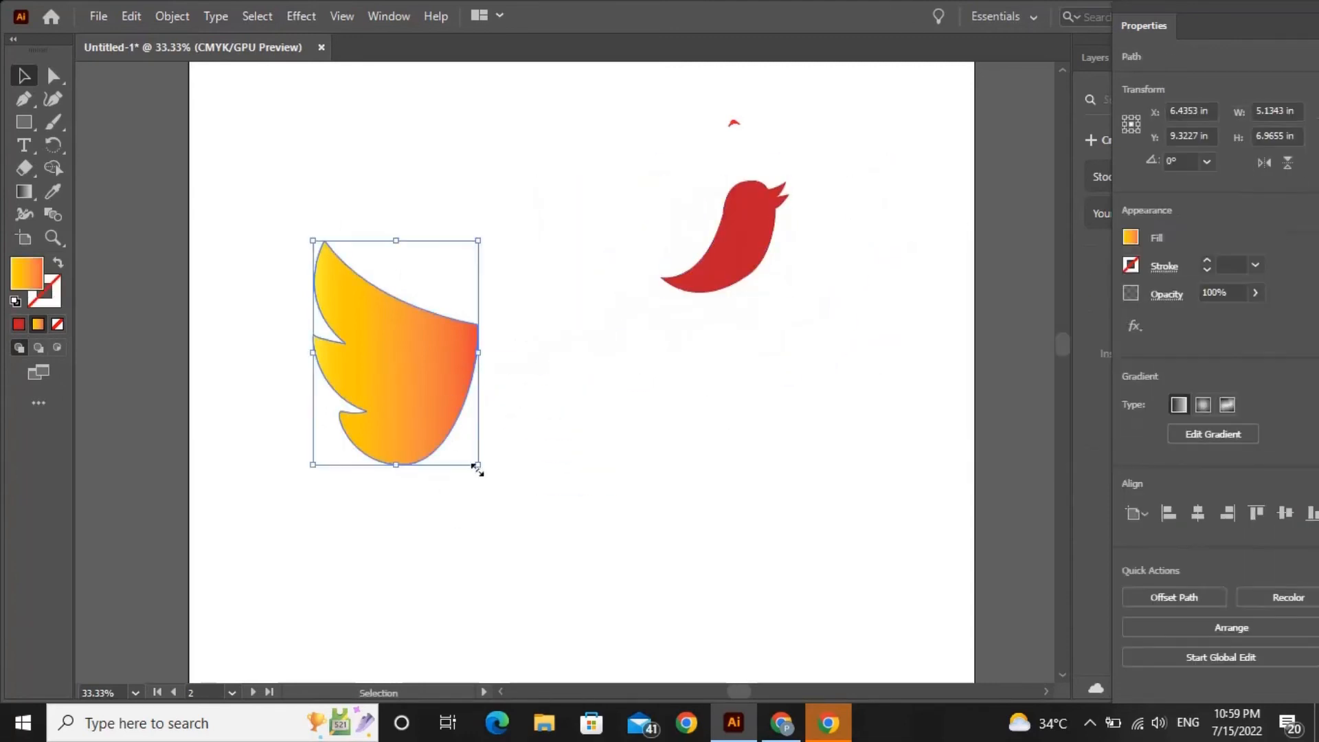
pyautogui.moveTo(477, 468); pyautogui.dragTo(411, 376)
pyautogui.moveTo(425, 234); pyautogui.dragTo(427, 258)
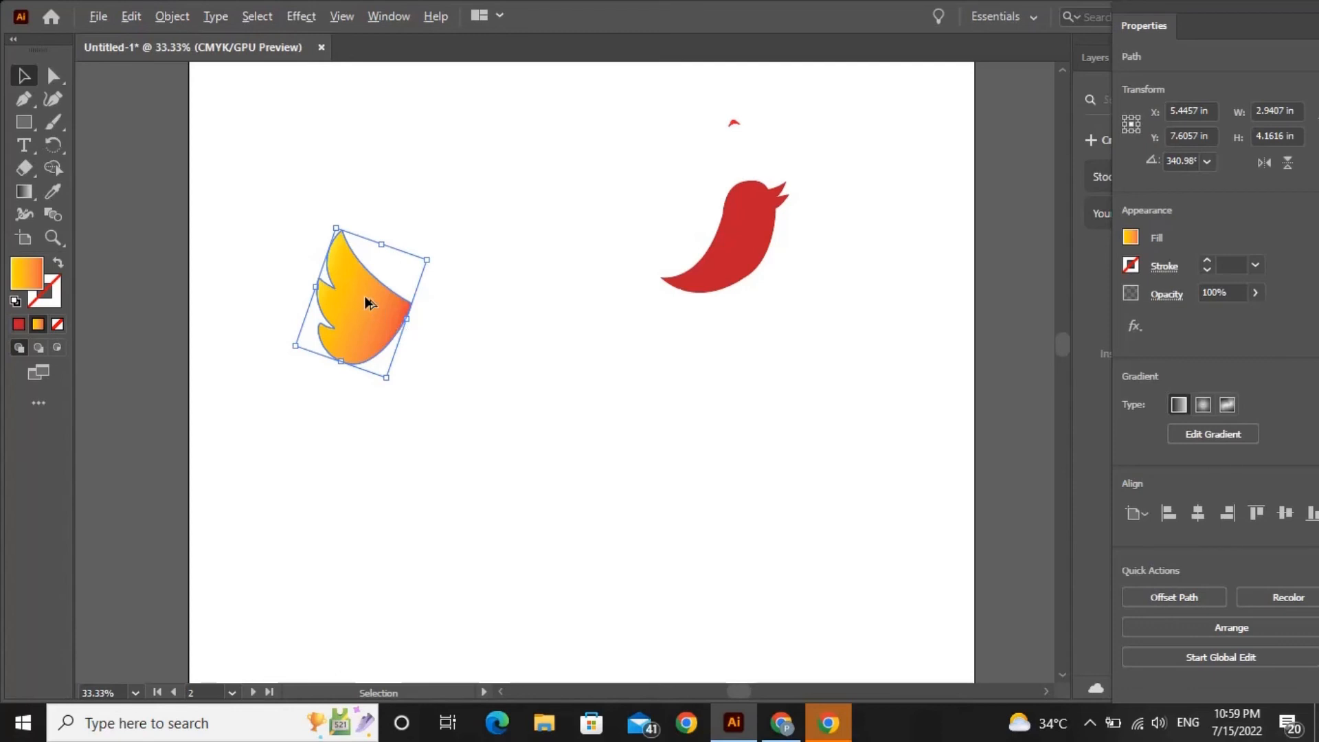
# Duplicate the wing, scale the copy to about 2.10 × 3.13 in, and place it against the red body's back
pyautogui.moveTo(370, 303); pyautogui.dragTo(563, 199)
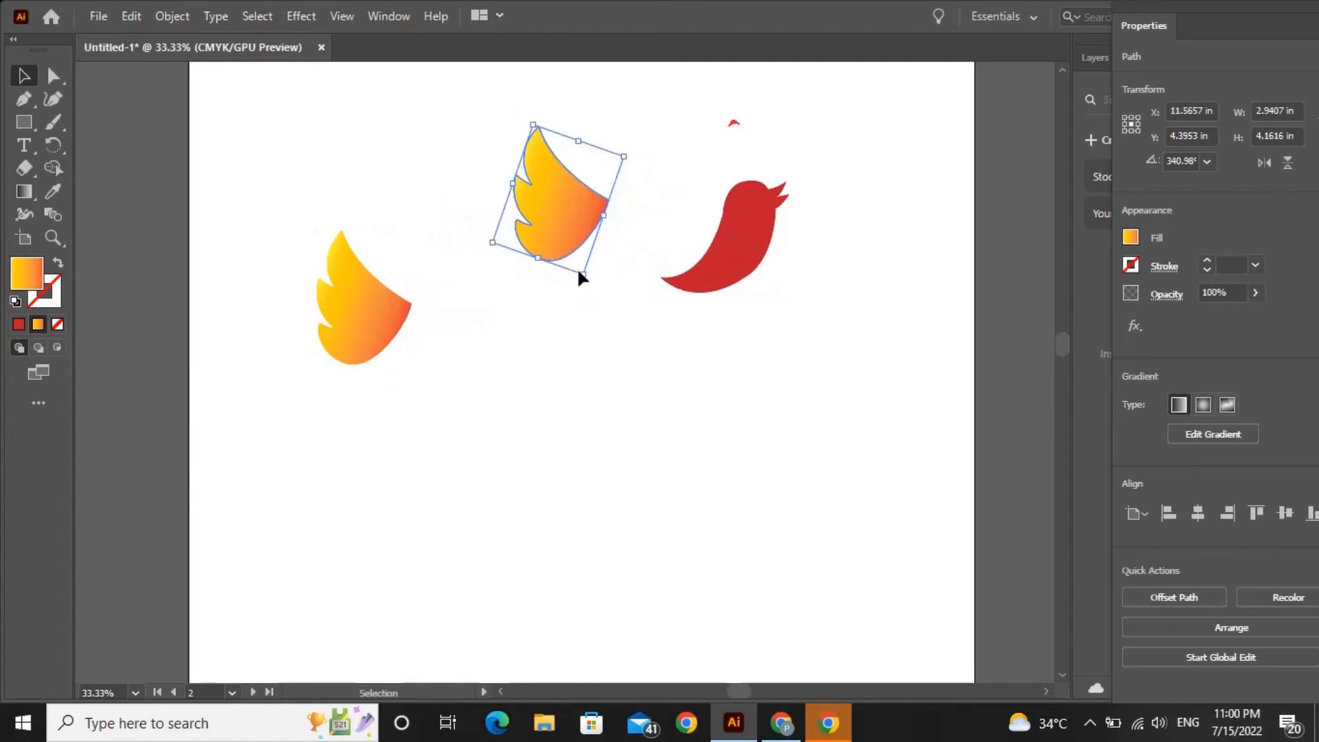
pyautogui.moveTo(581, 272); pyautogui.dragTo(567, 236)
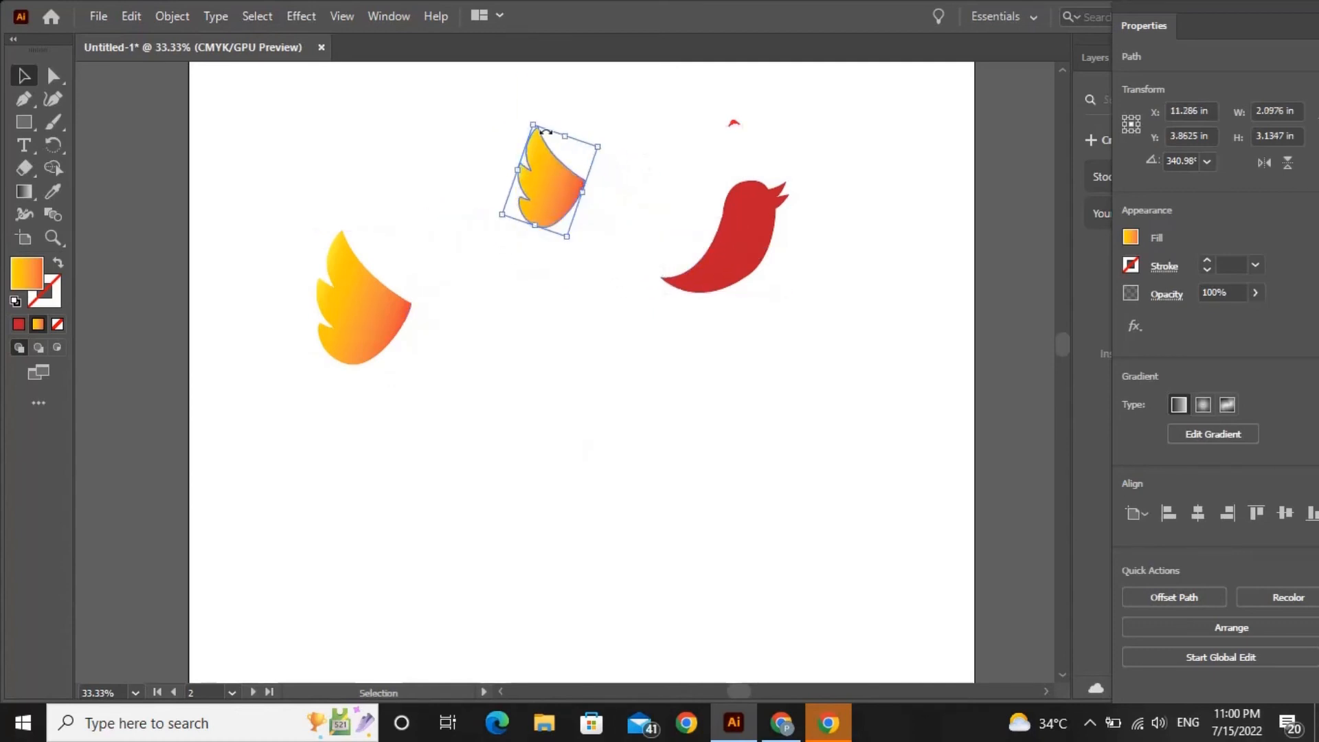
pyautogui.moveTo(533, 125); pyautogui.dragTo(537, 126)
pyautogui.moveTo(537, 226); pyautogui.dragTo(705, 241)
# Scale the original wing down to about 1.68 × 2.17 in and place it overlapping the first wing and the body
pyautogui.click(399, 319)
pyautogui.moveTo(382, 374); pyautogui.dragTo(377, 337)
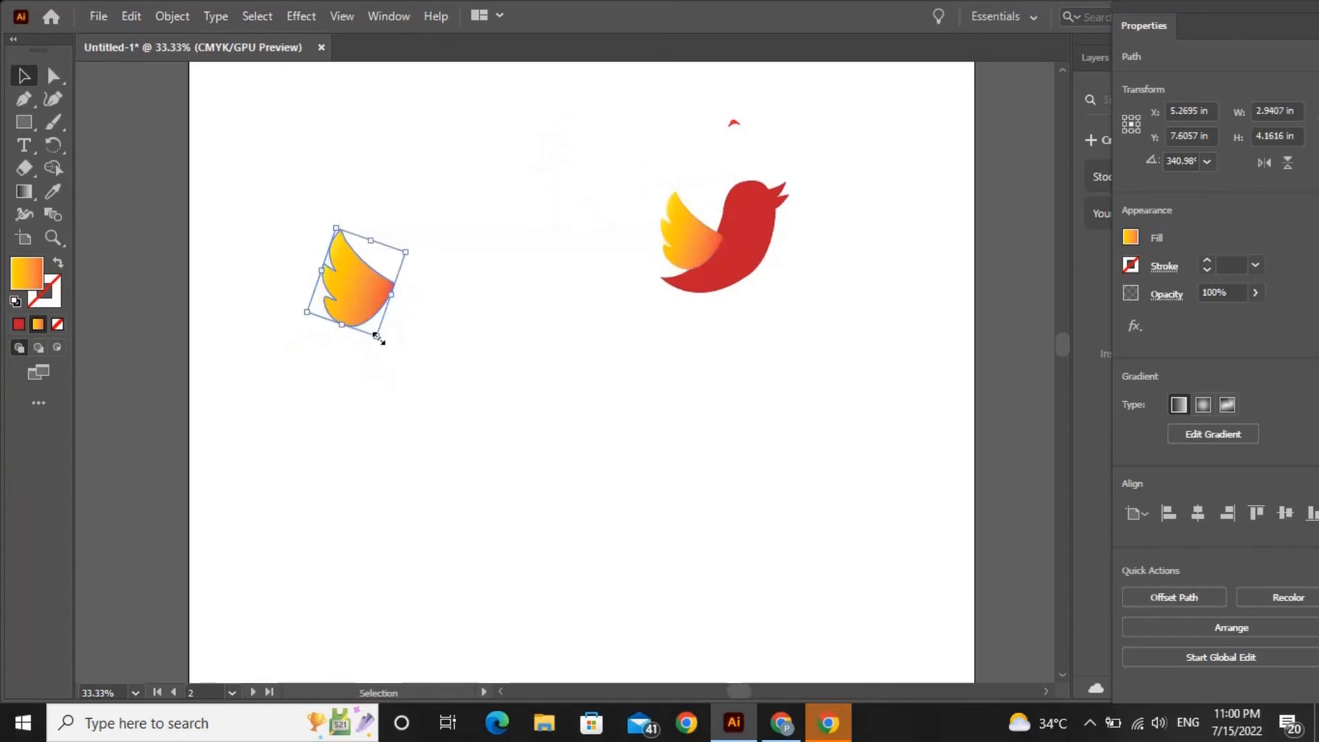
pyautogui.moveTo(405, 251); pyautogui.dragTo(341, 237)
pyautogui.moveTo(340, 323); pyautogui.dragTo(708, 223)
pyautogui.click(891, 241)
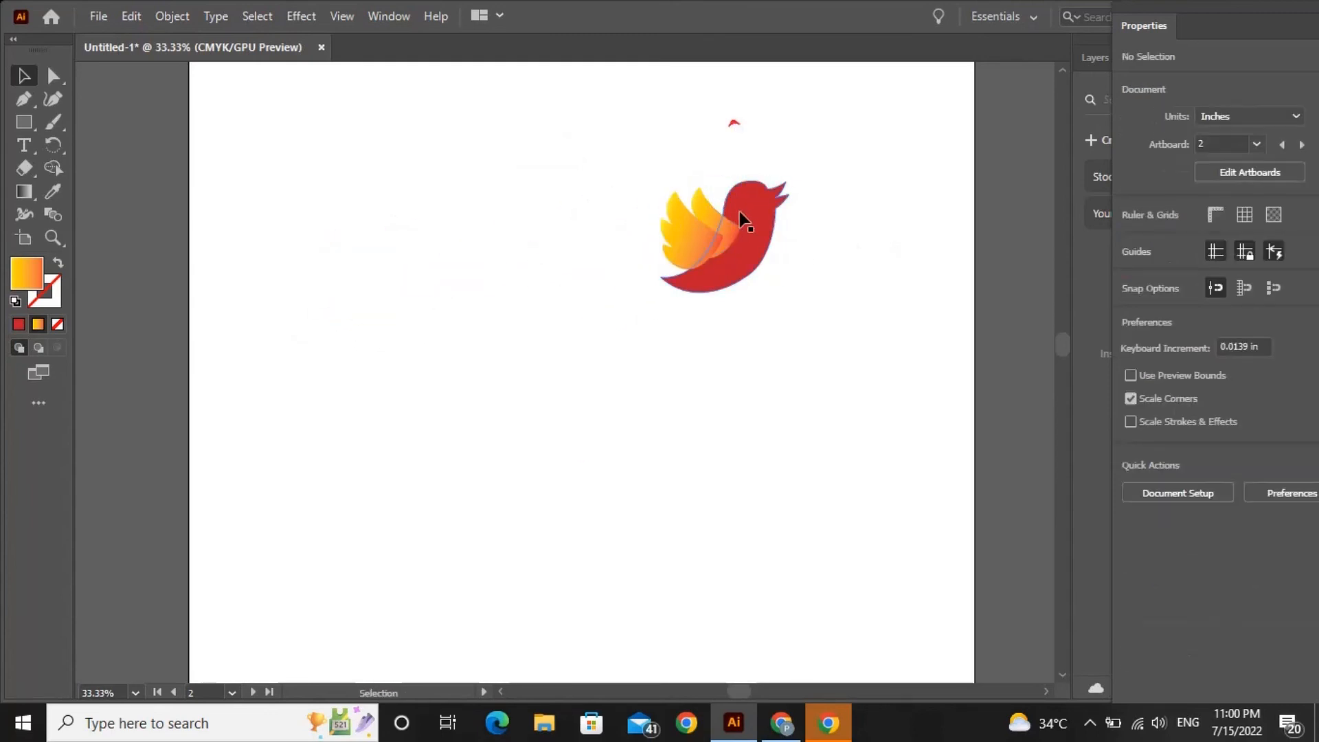
# Select the smaller front wing and examine its anchor points with the Direct Selection tool
pyautogui.click(714, 216)
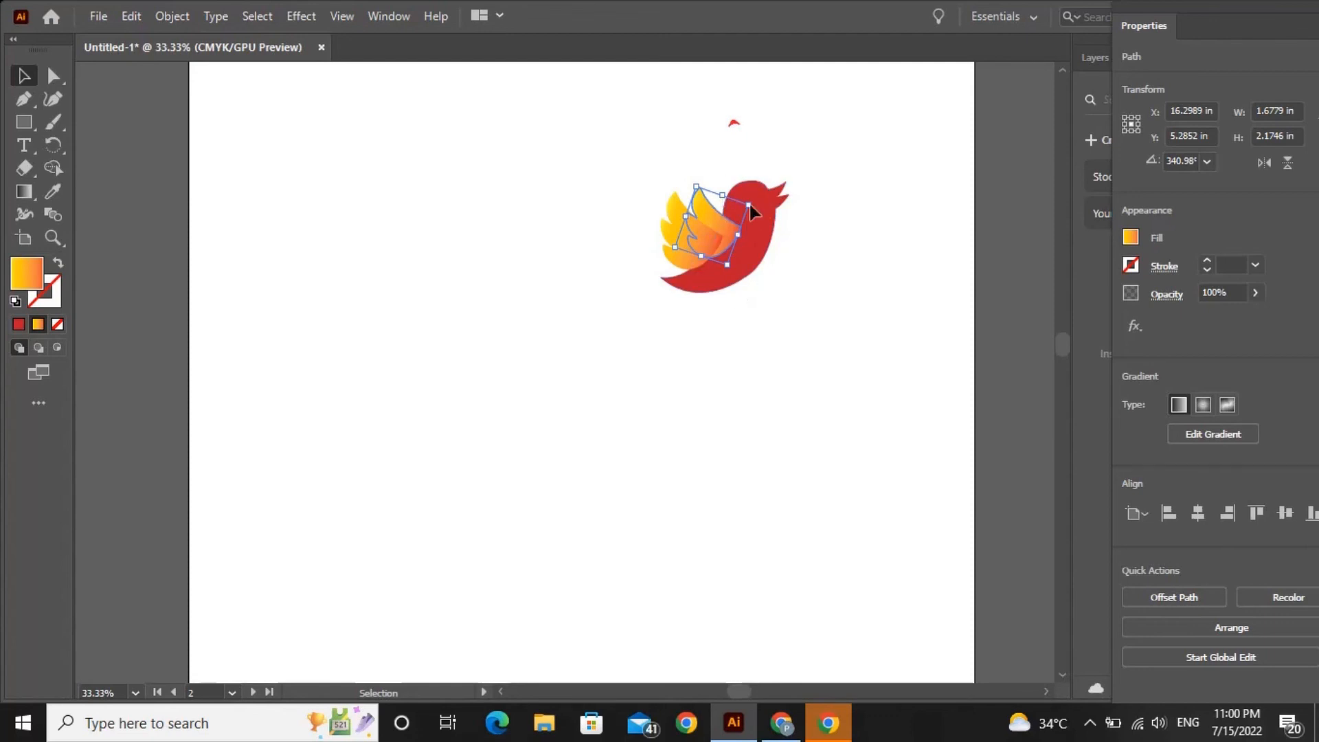
pyautogui.press('a')
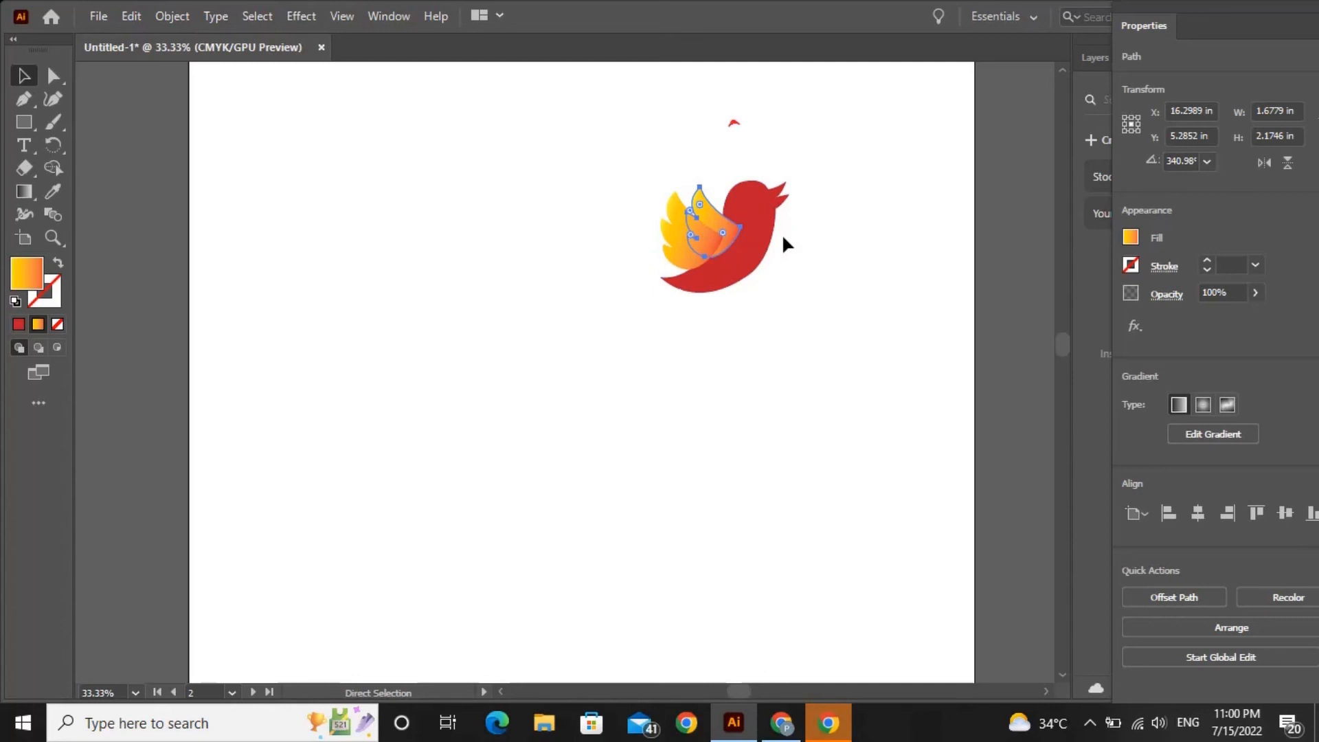
pyautogui.press('v')
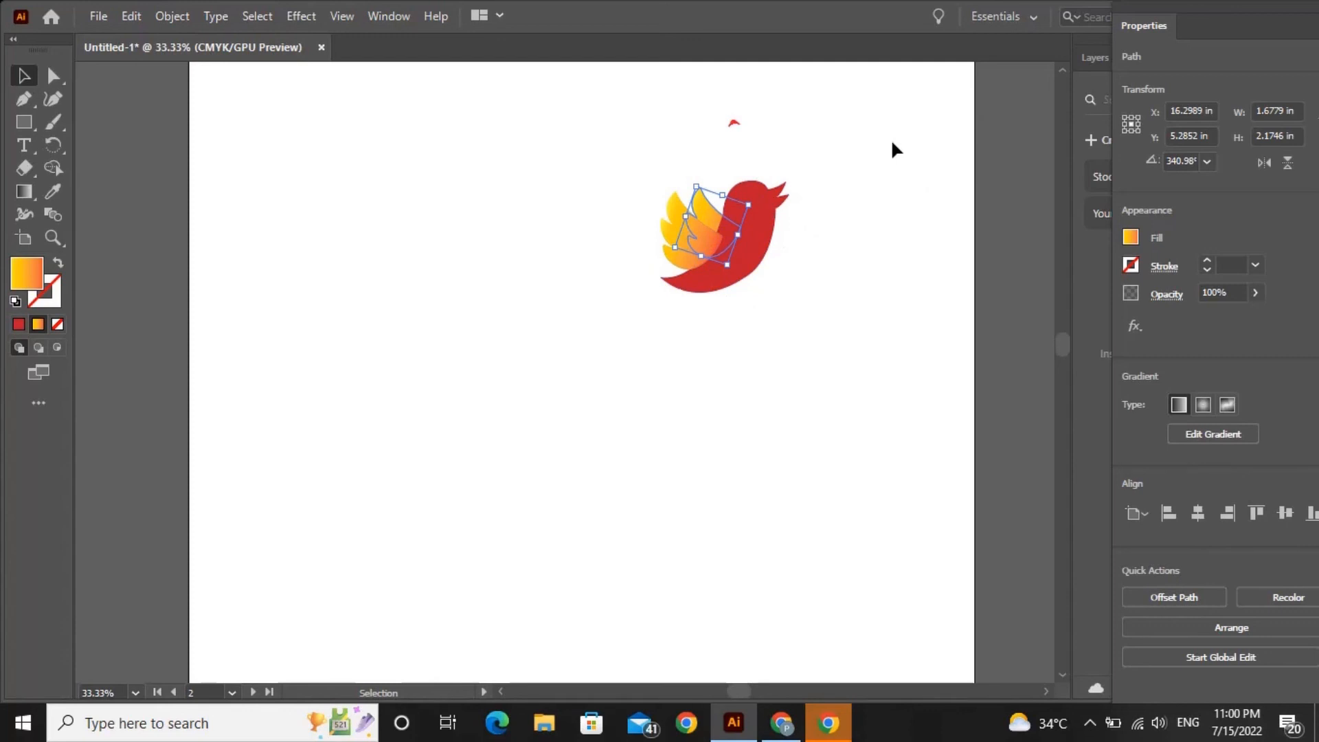
# Move the bird's body and both wings together toward the artboard's upper middle and scale them up to about 7.61 × 6.59 in
pyautogui.click(919, 240)
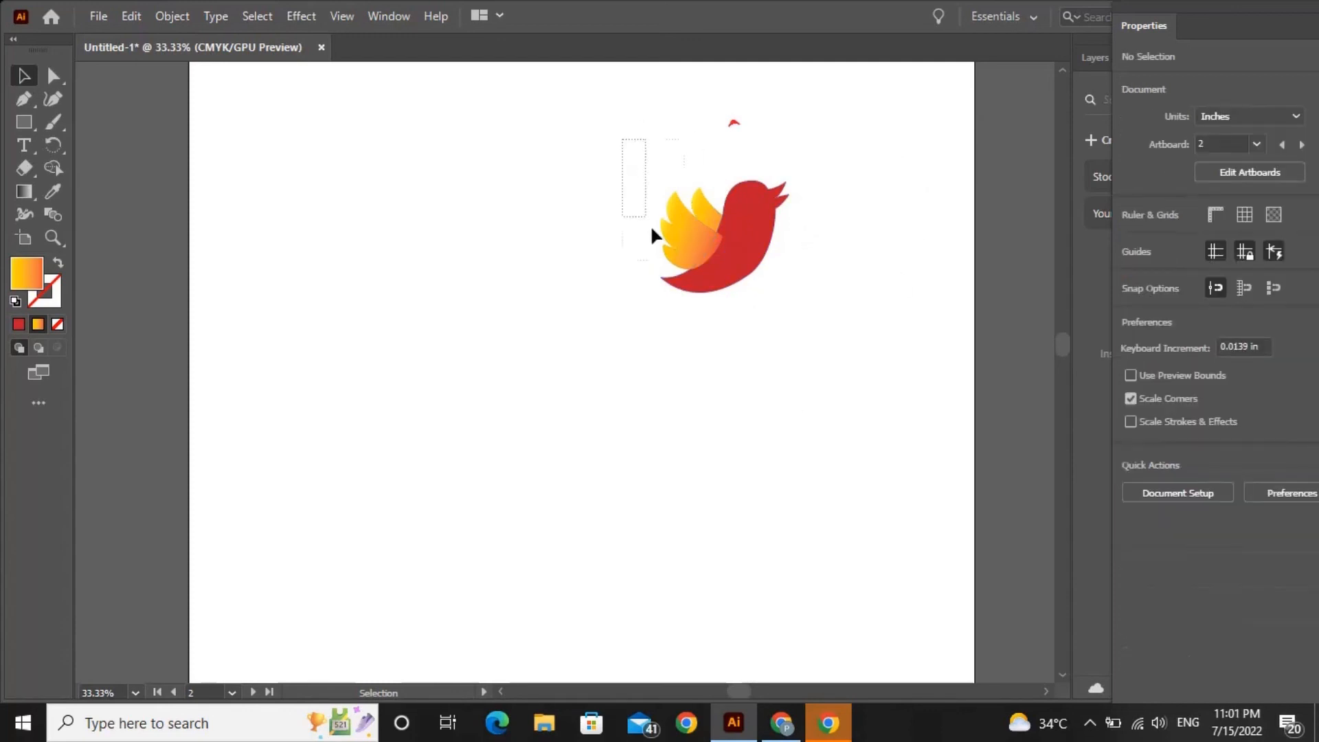
pyautogui.moveTo(652, 234); pyautogui.dragTo(658, 242)
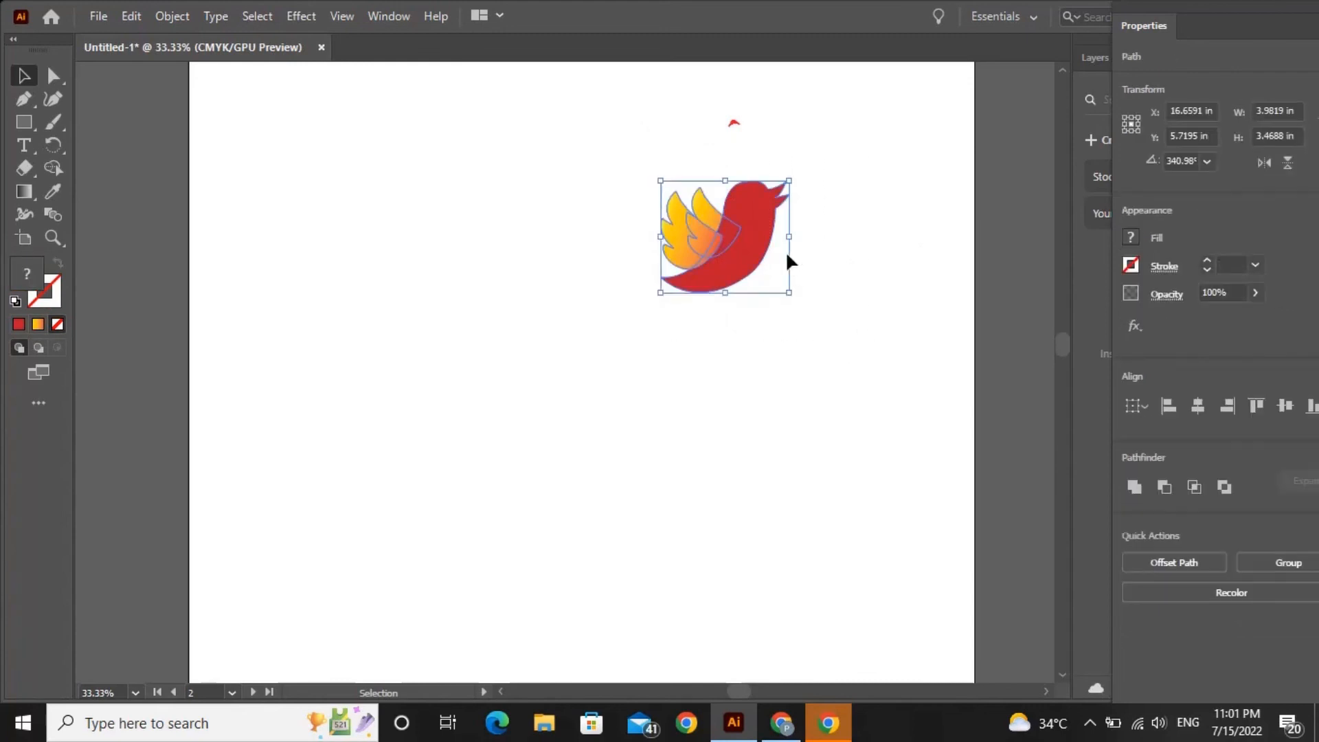
pyautogui.click(803, 281)
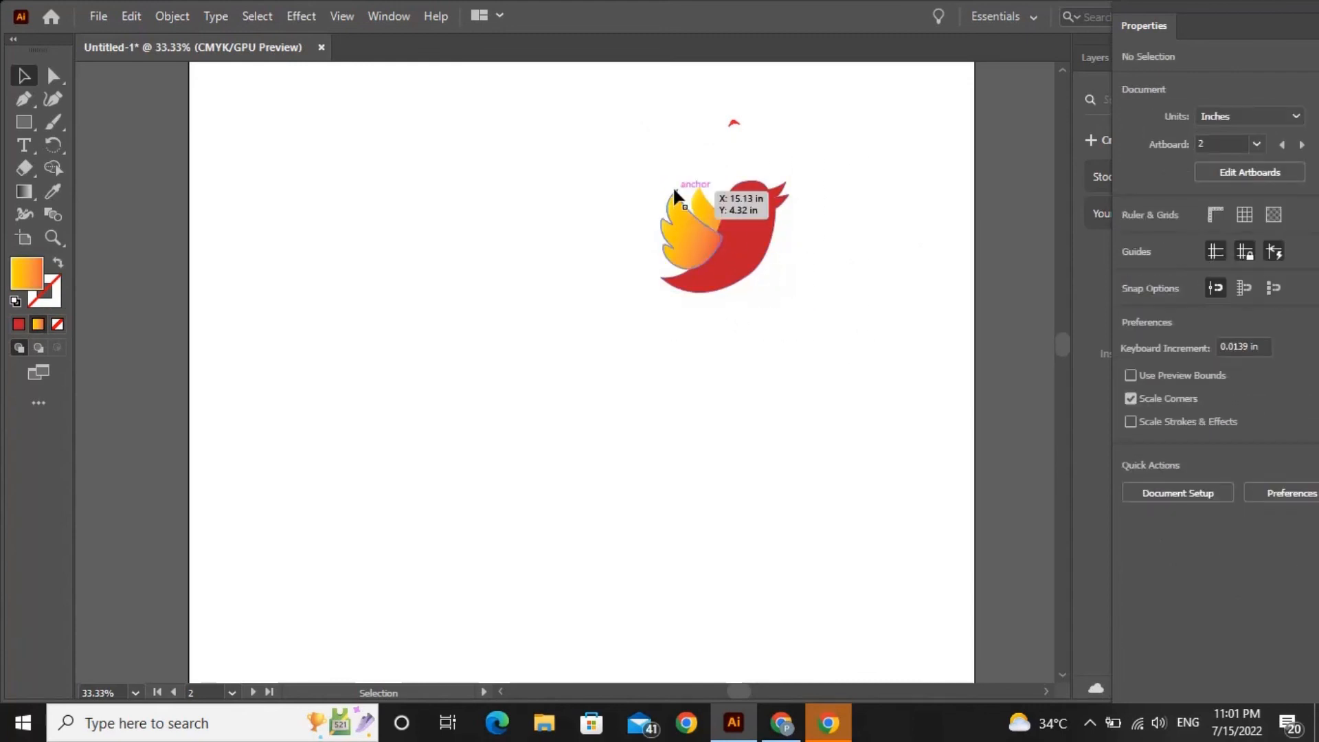
pyautogui.moveTo(738, 362); pyautogui.dragTo(897, 361)
pyautogui.moveTo(717, 228); pyautogui.dragTo(473, 239)
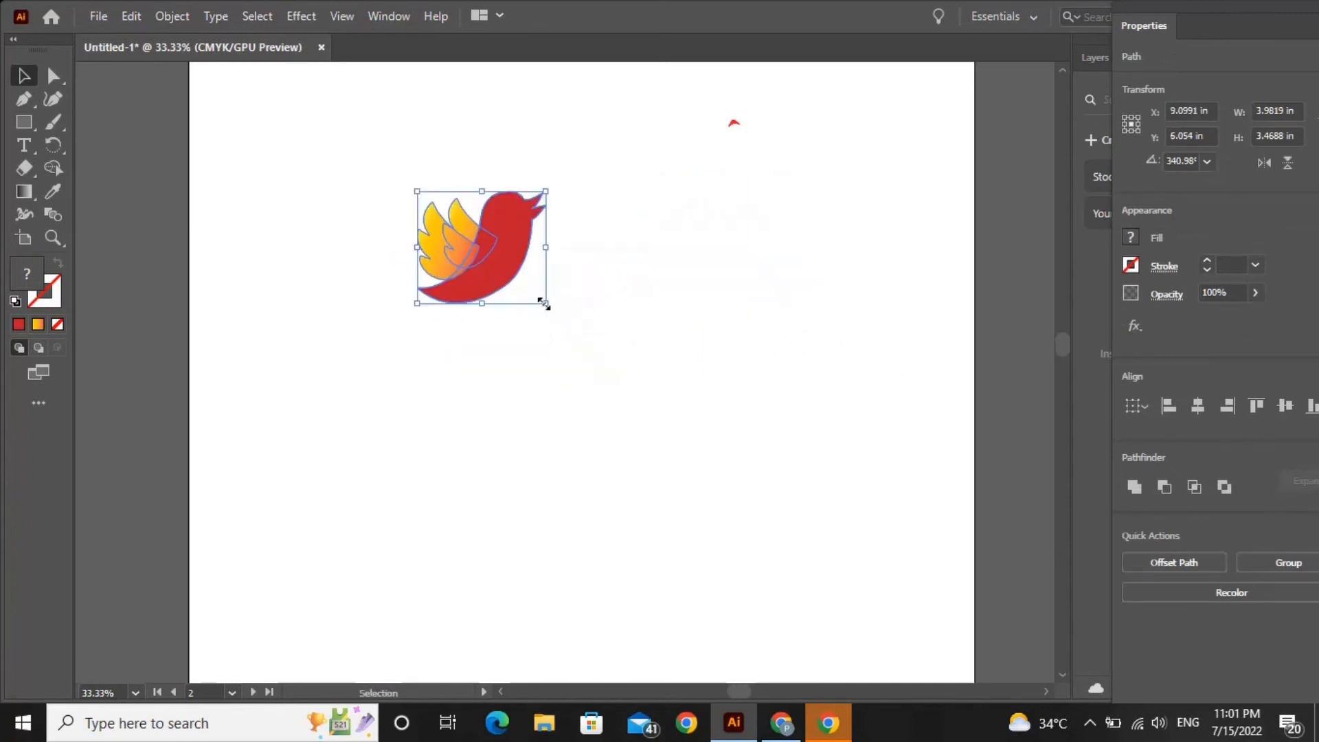
pyautogui.moveTo(544, 308); pyautogui.dragTo(661, 407)
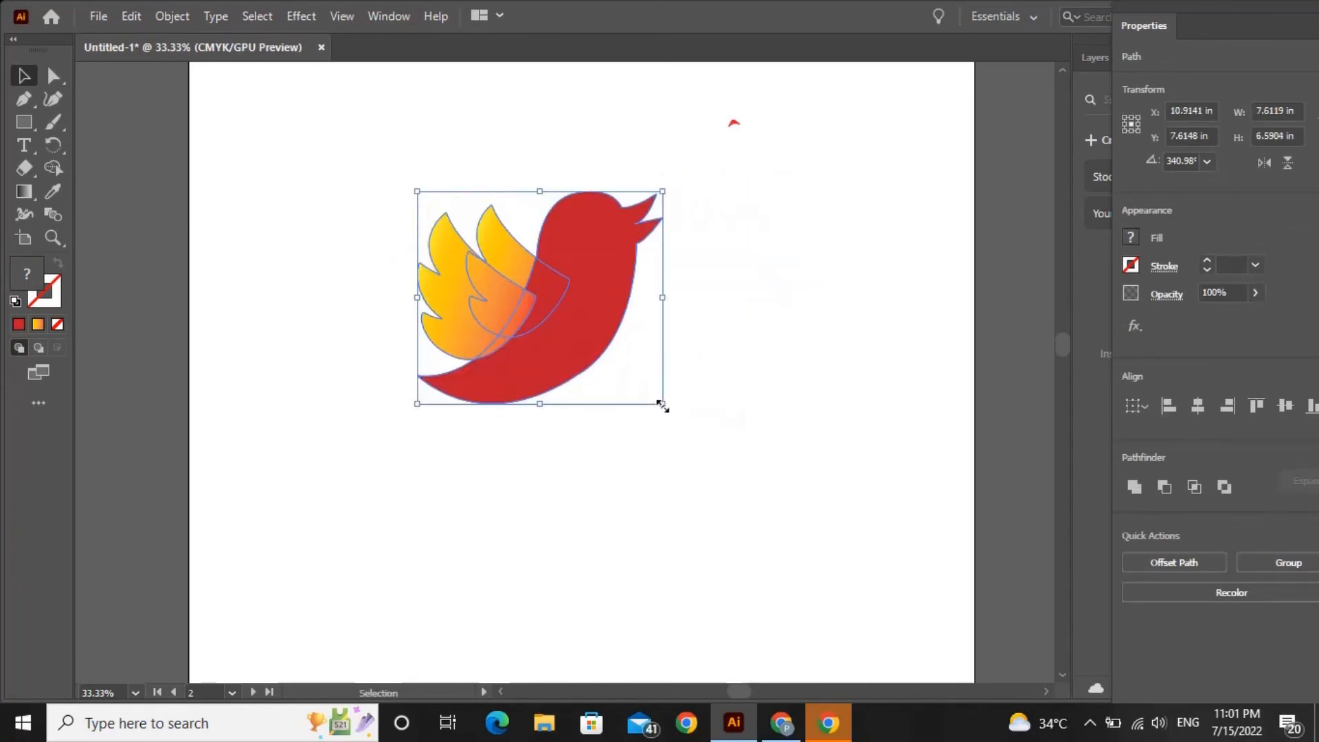
pyautogui.click(424, 147)
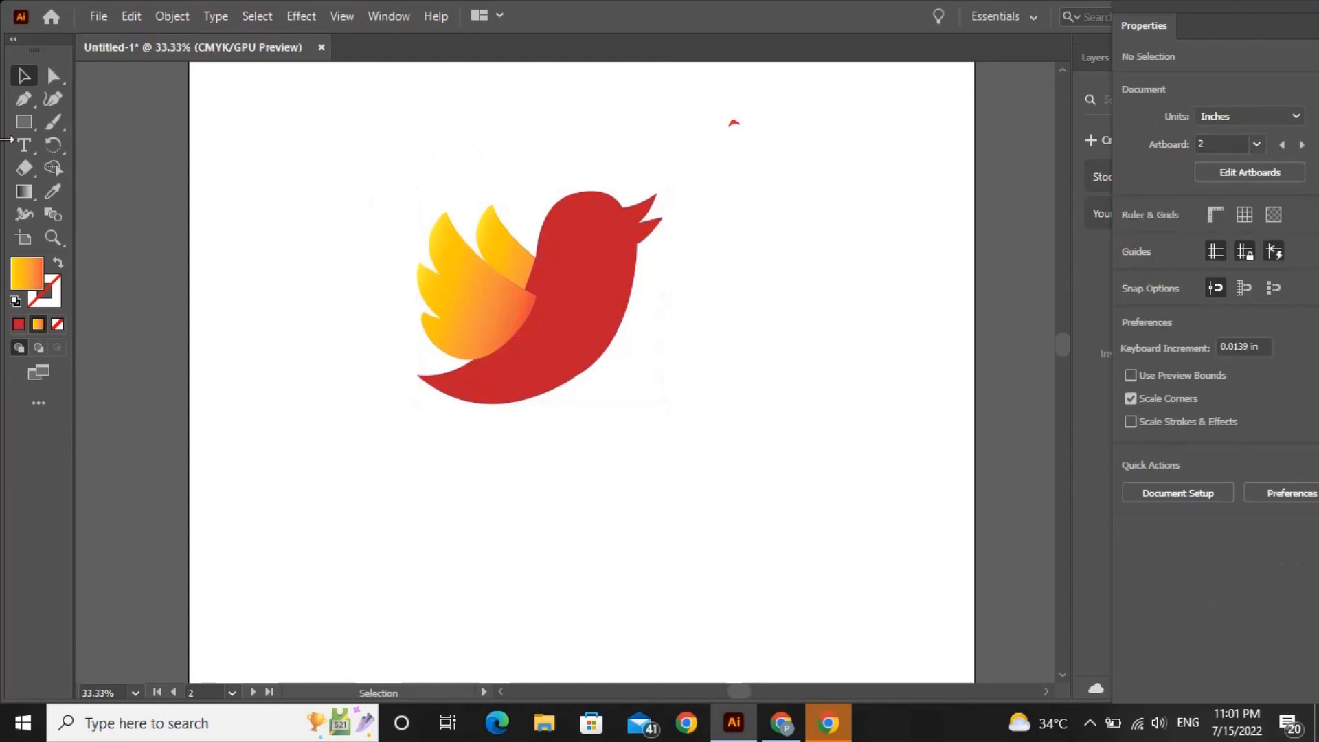
# Draw an ellipse about 0.33 × 0.63 in on the empty area above the bird and fill it with black
pyautogui.moveTo(22, 122); pyautogui.dragTo(77, 144)
pyautogui.moveTo(355, 86); pyautogui.dragTo(362, 102)
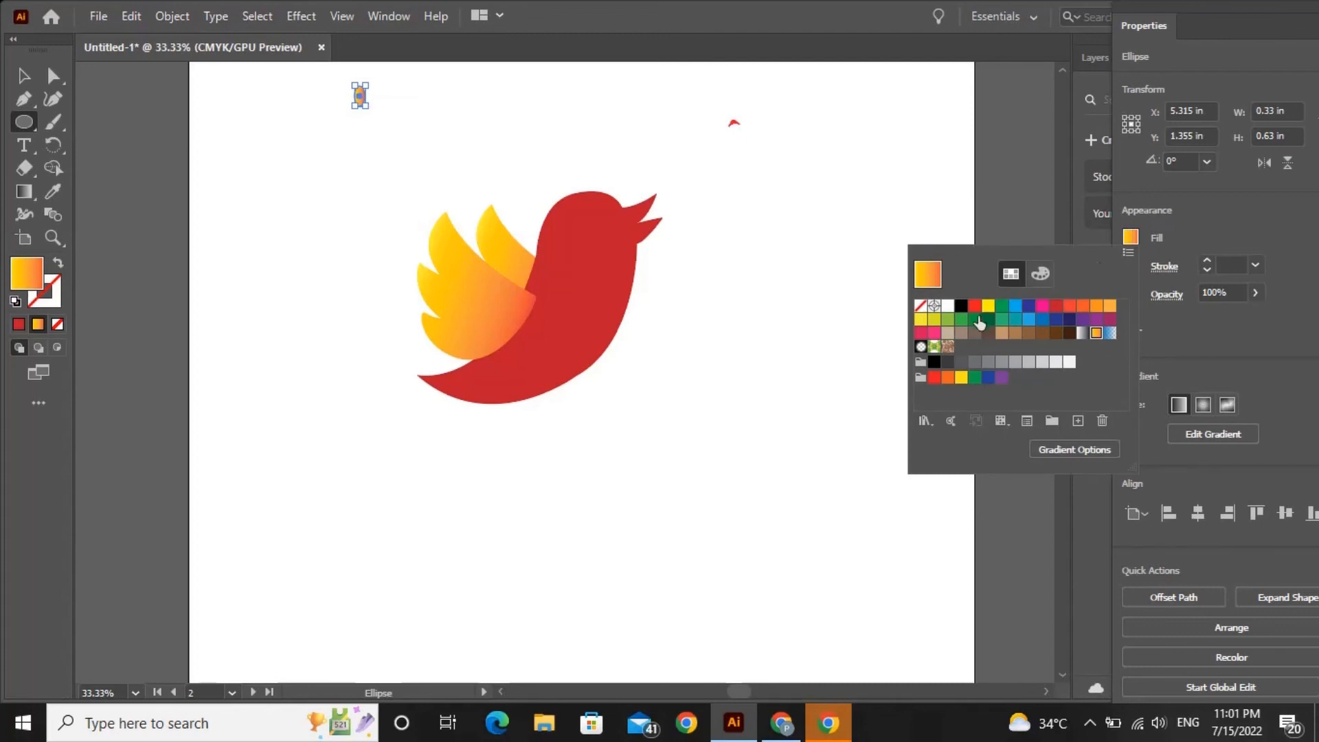
pyautogui.click(961, 305)
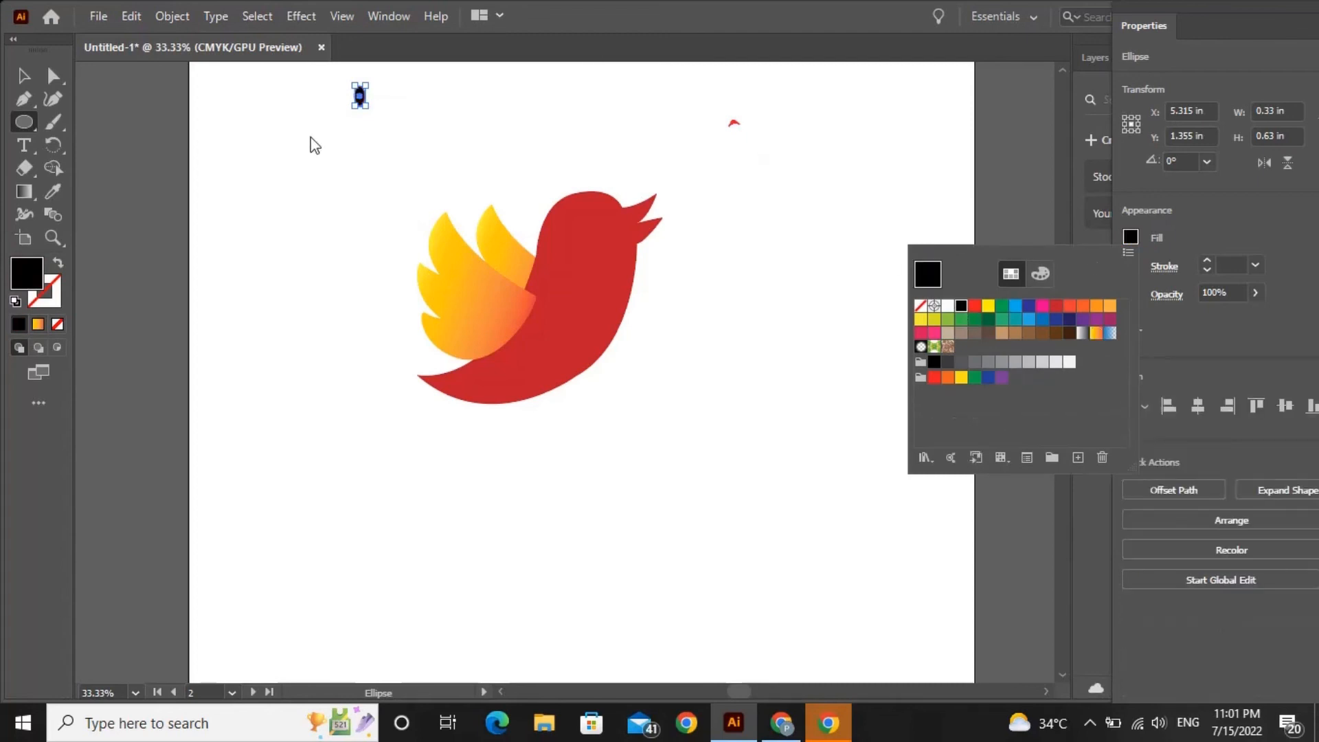
# Place the black ellipse on the bird's head near the beak as its eye
pyautogui.click(26, 77)
pyautogui.moveTo(359, 96); pyautogui.dragTo(609, 217)
pyautogui.click(721, 270)
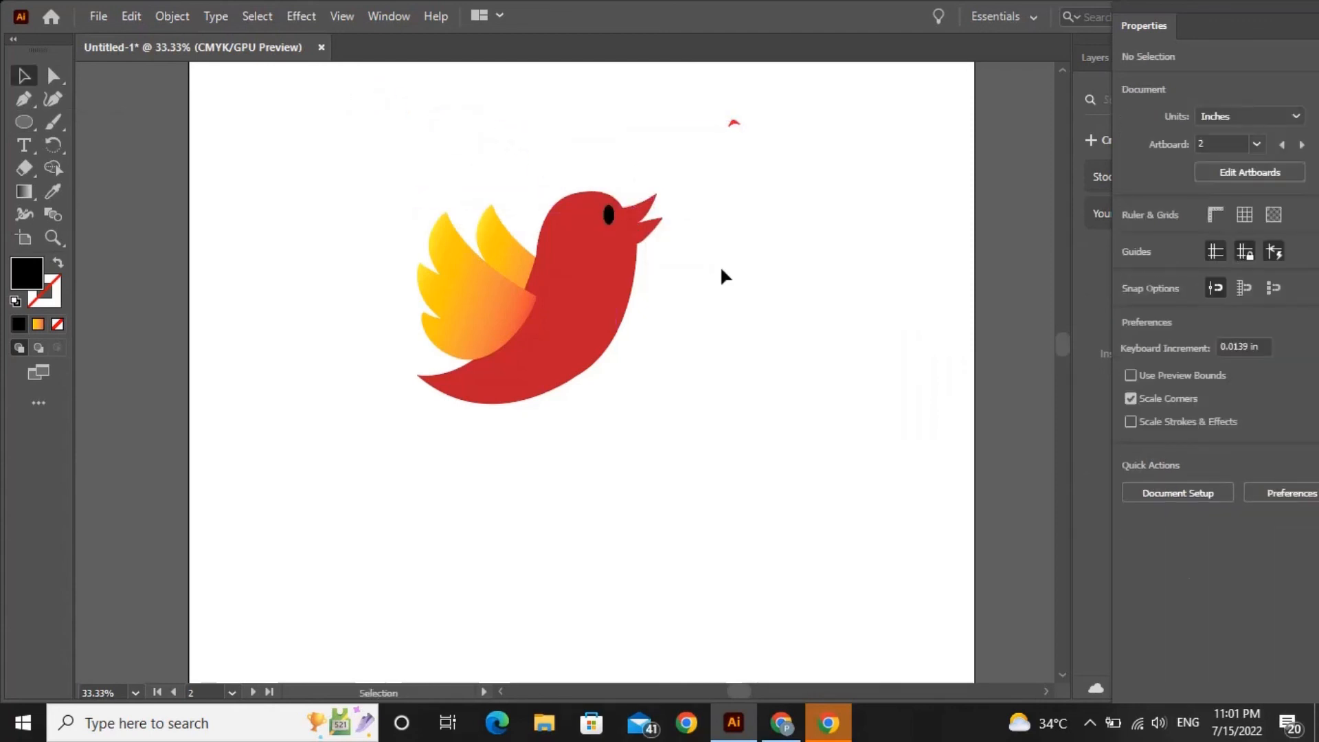